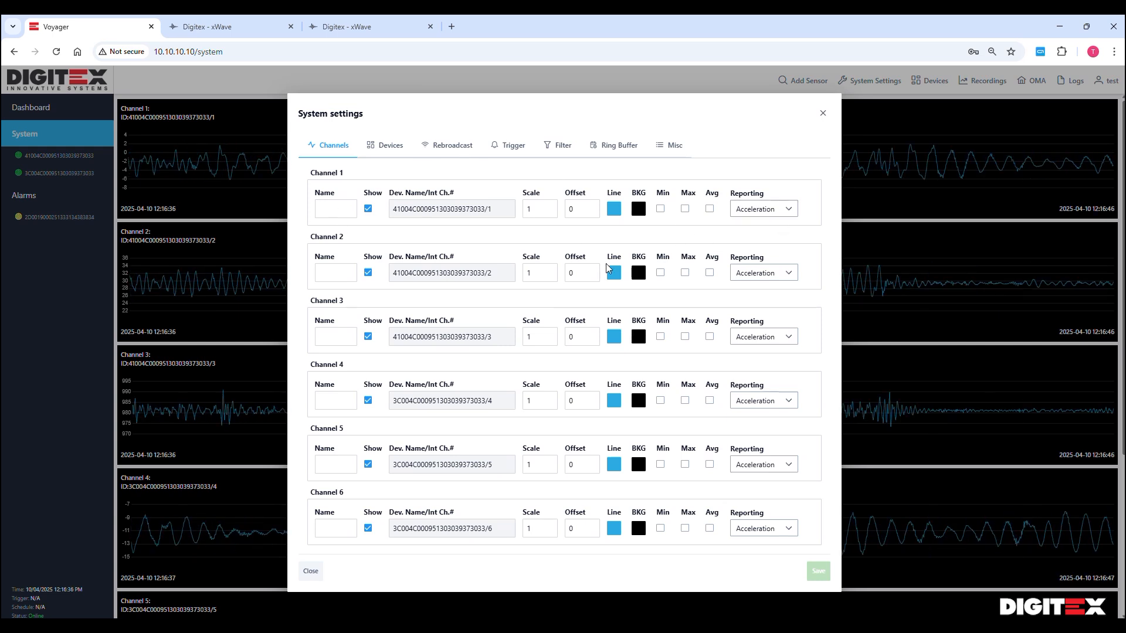
Enter the Name fields of channels 1 to 6 as X, Y, Z, X, Y, Z
left_click(337, 212)
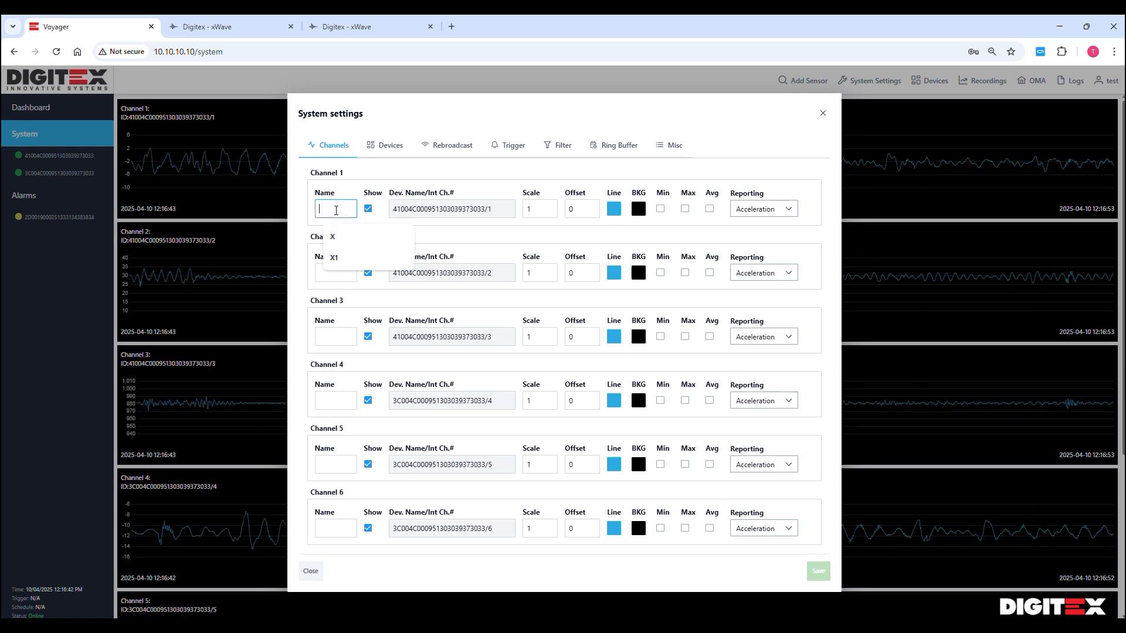
type("X")
left_click(318, 271)
type("Y")
left_click(350, 339)
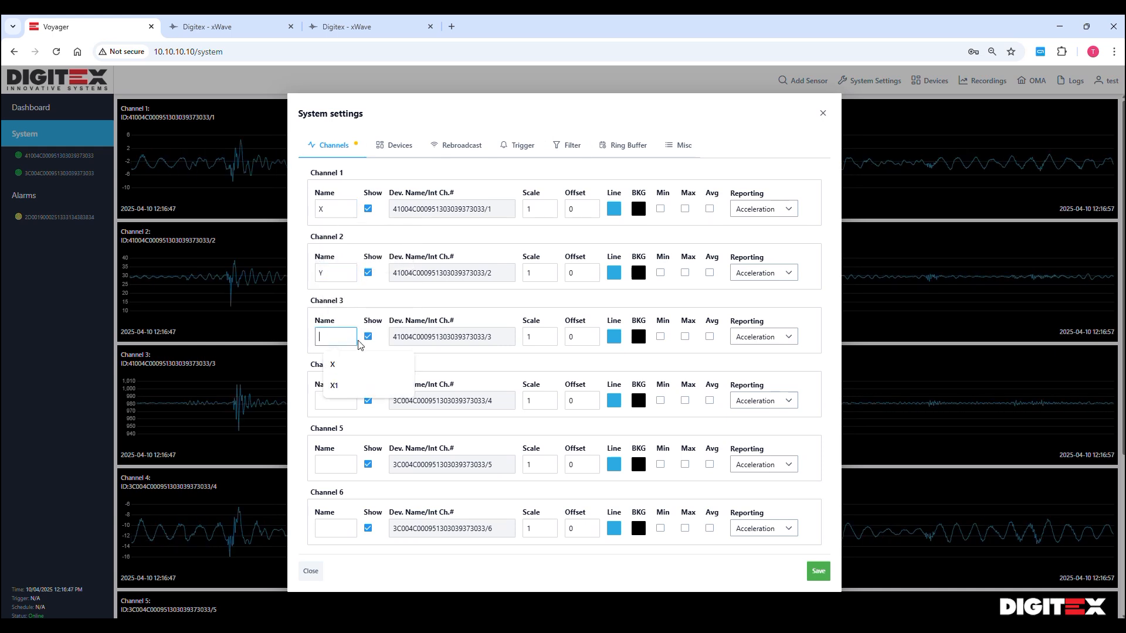
type("Z")
left_click(323, 401)
type("X")
left_click(329, 471)
type("Y")
left_click(347, 536)
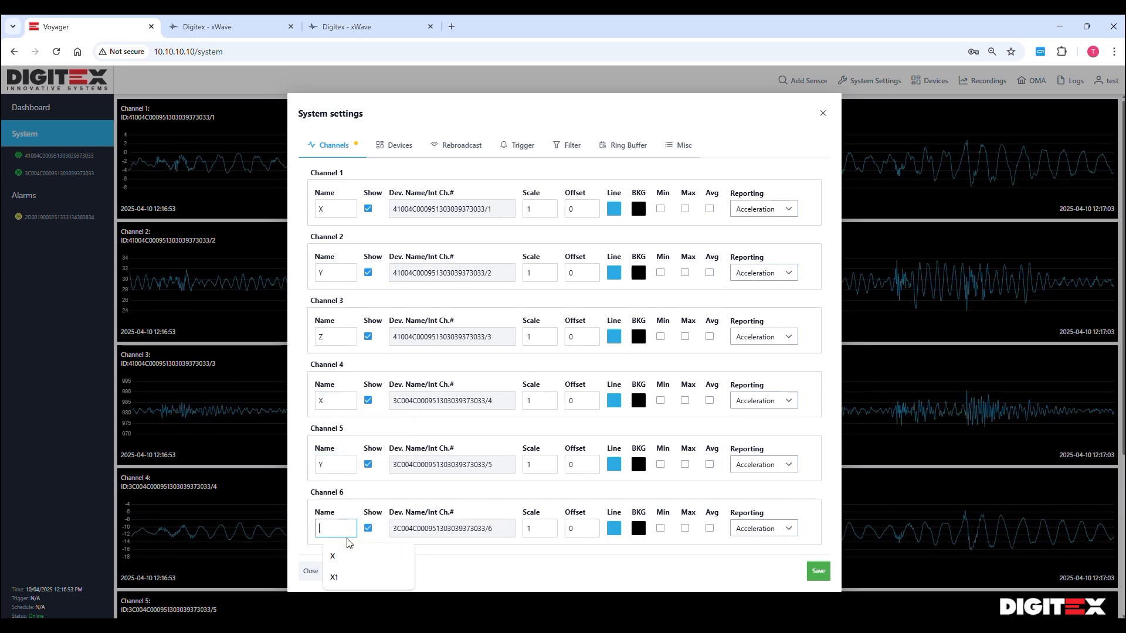
left_click(371, 560)
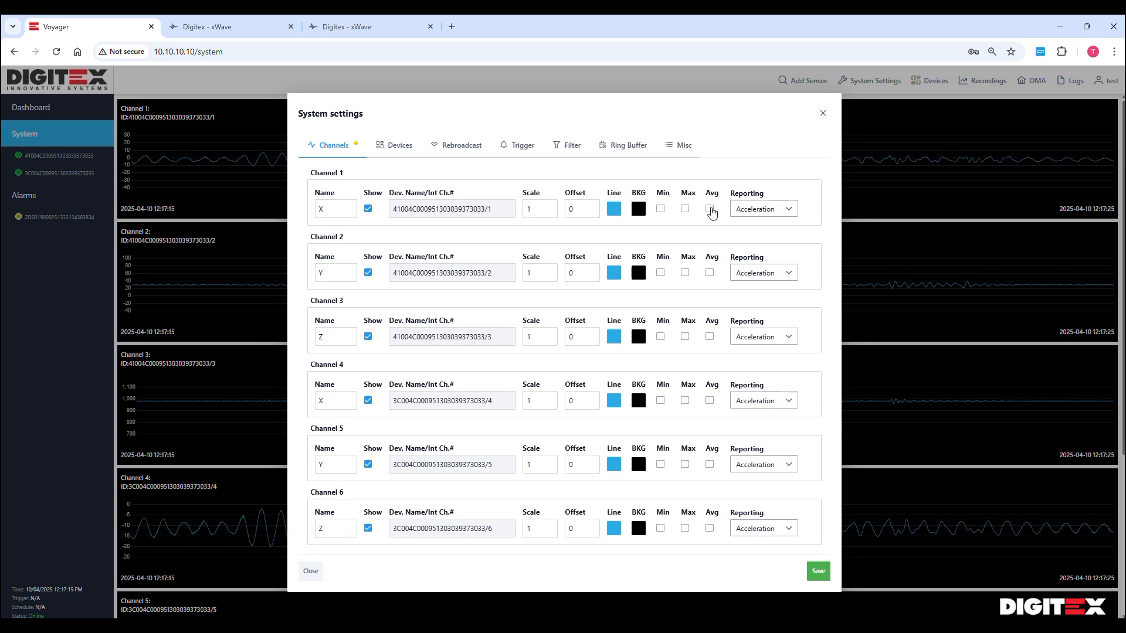
Set channel 1's trace colour to bright green and channel 3's to red
left_click(614, 212)
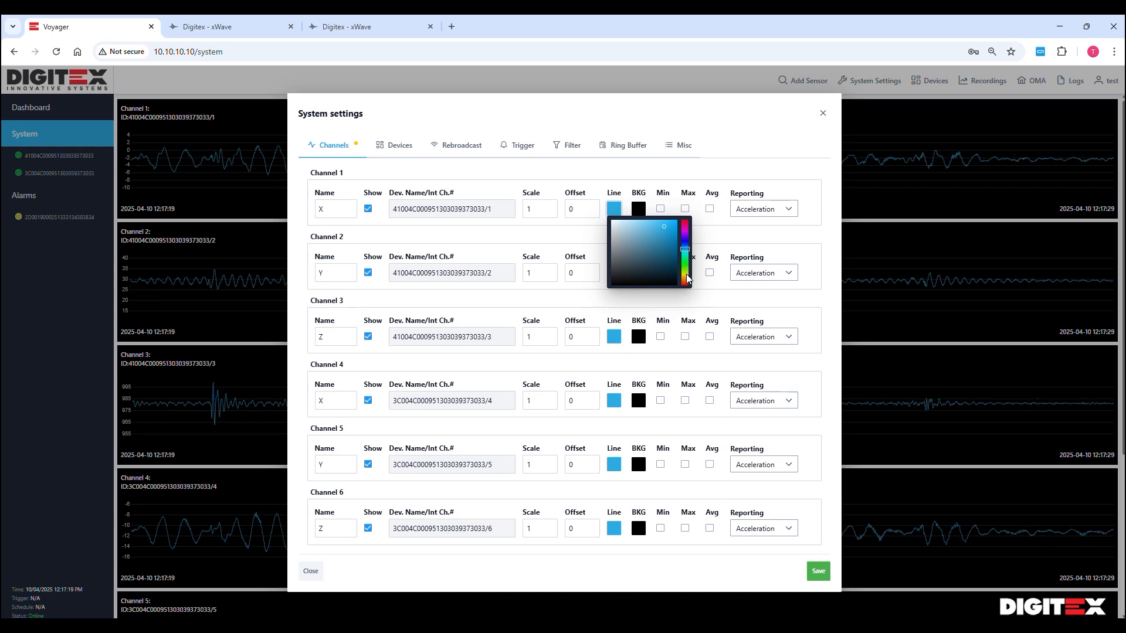
left_click(685, 268)
left_click(662, 224)
left_click(640, 170)
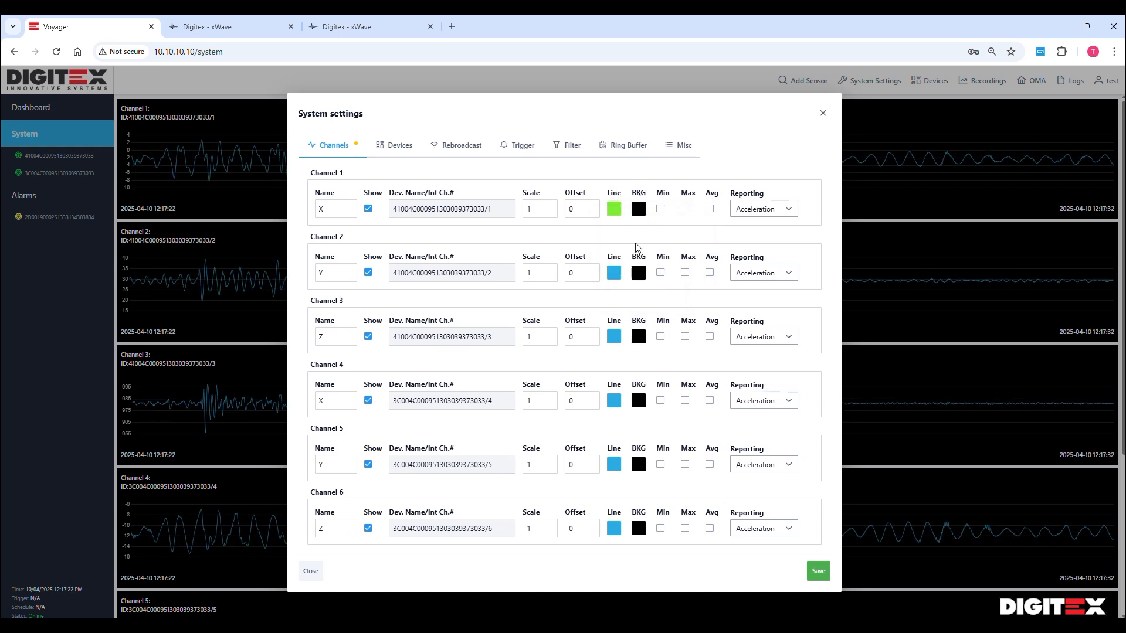
left_click(616, 339)
left_click(686, 350)
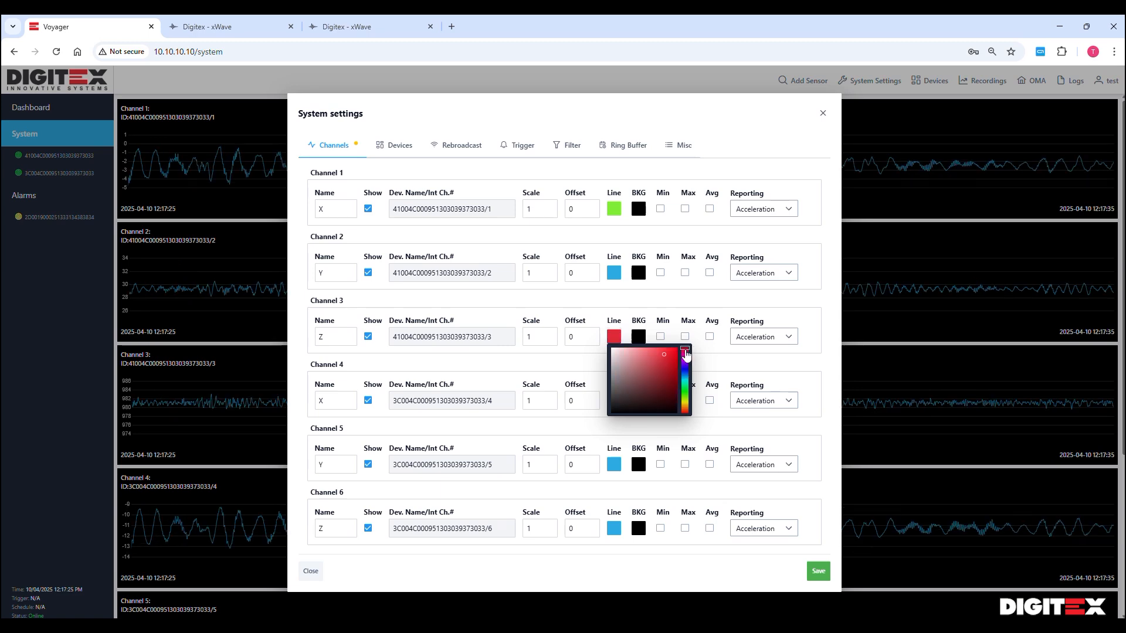
left_click(623, 305)
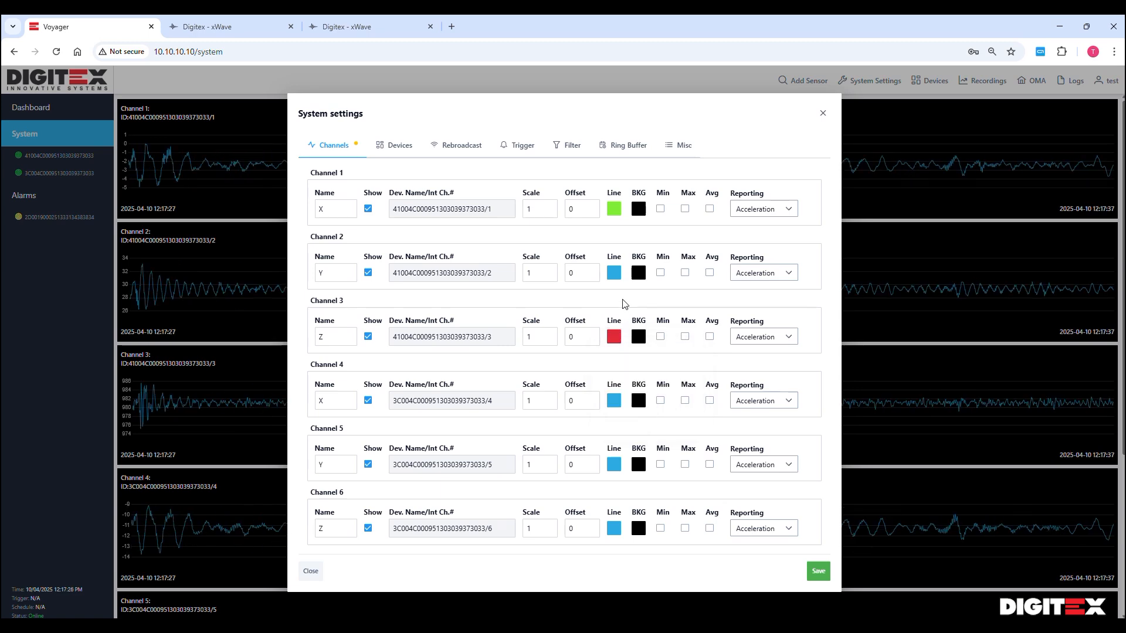
Tick Min, Max and Avg for channels 1–3 and save the settings
left_click(661, 209)
left_click(685, 209)
left_click(709, 209)
left_click(710, 273)
left_click(685, 273)
left_click(660, 273)
left_click(661, 336)
left_click(685, 337)
left_click(710, 336)
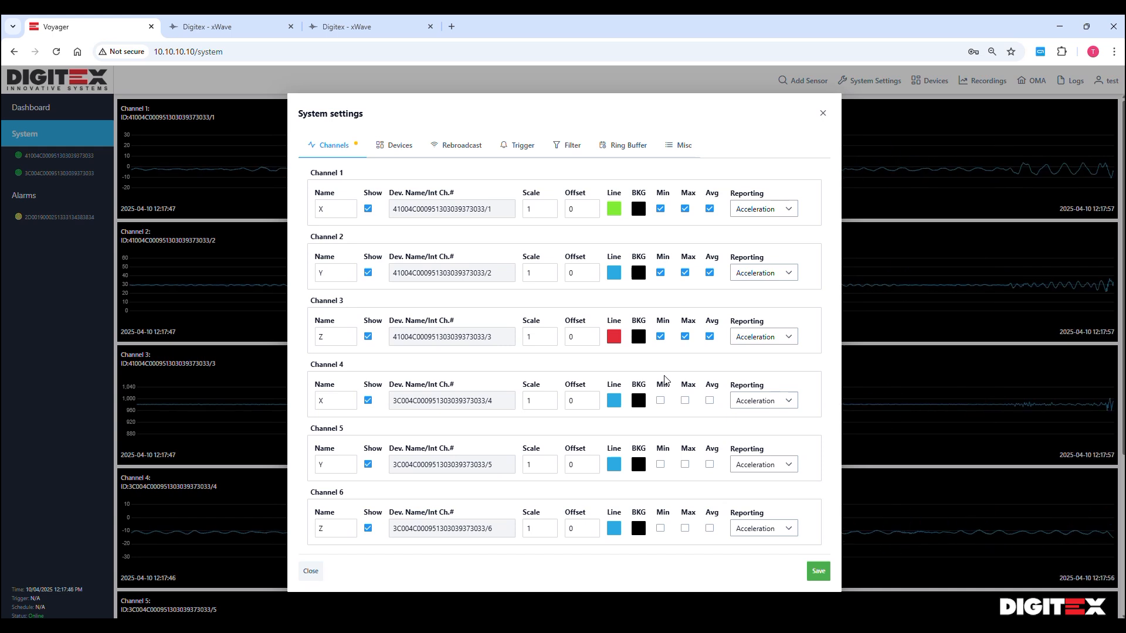
left_click(818, 572)
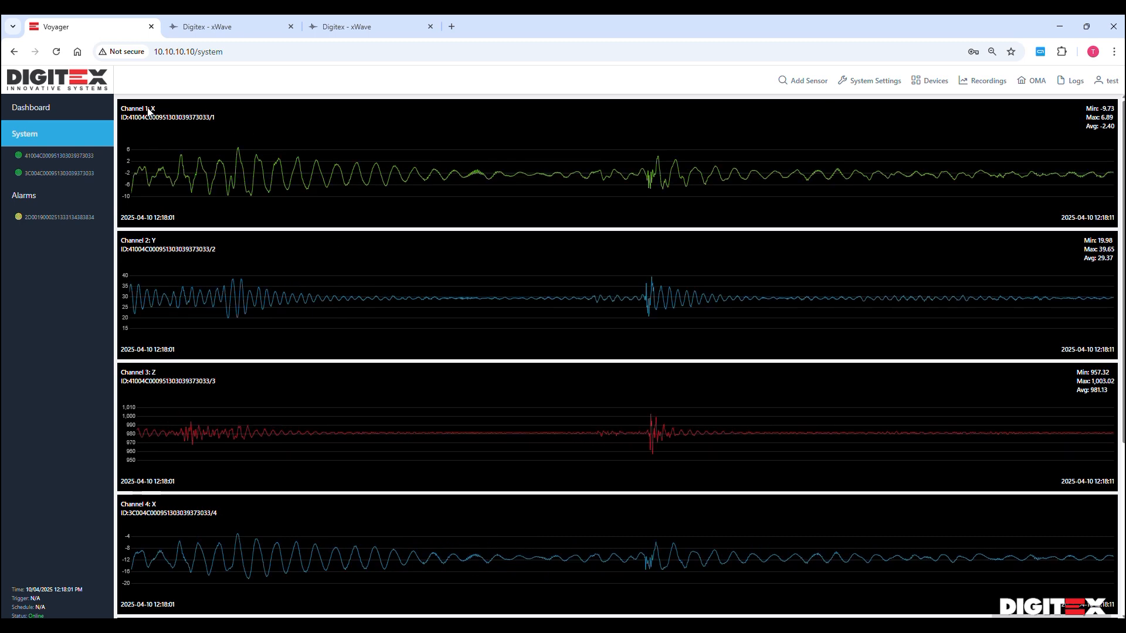
left_click_drag(151, 108, 156, 109)
left_click(195, 273)
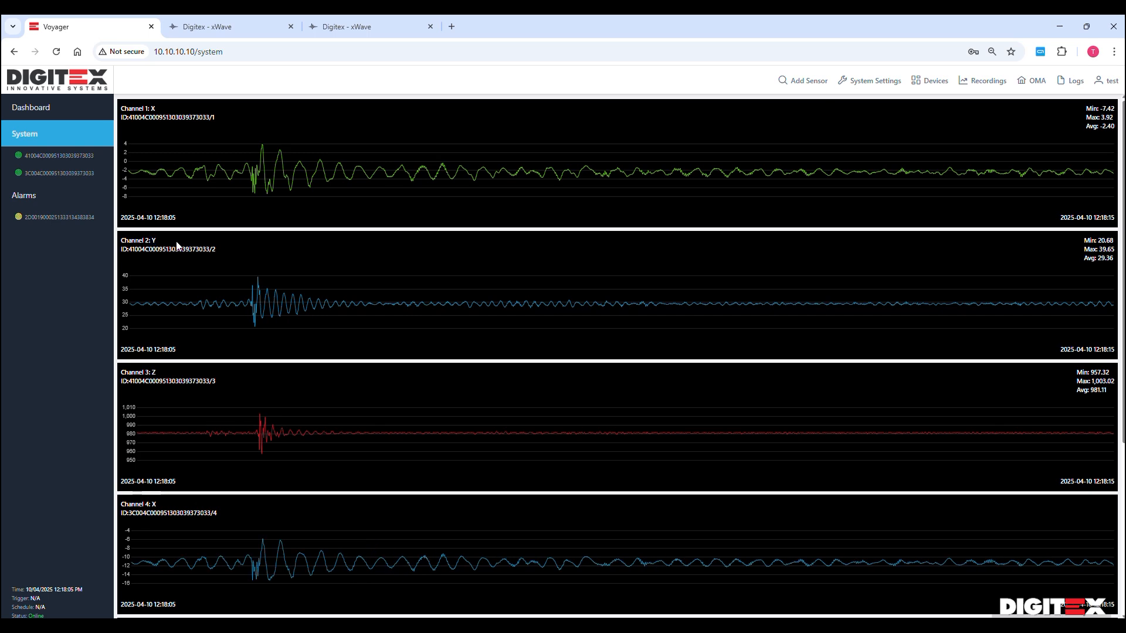
scroll(659, 315, "down", 5)
scroll(660, 312, "up", 6)
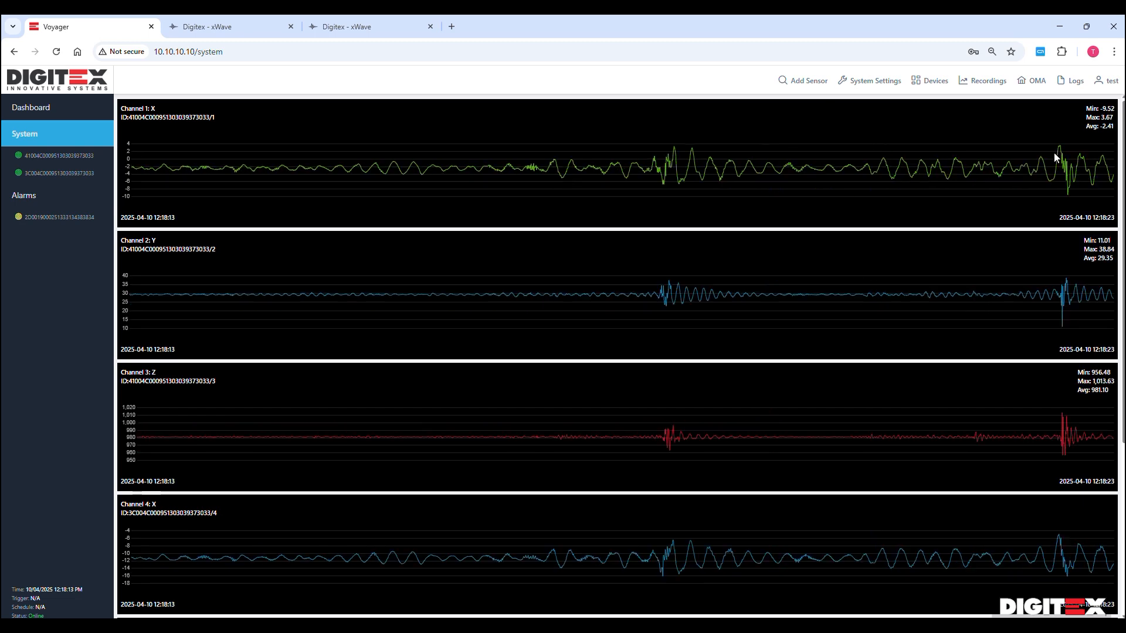
left_click_drag(1092, 117, 1091, 107)
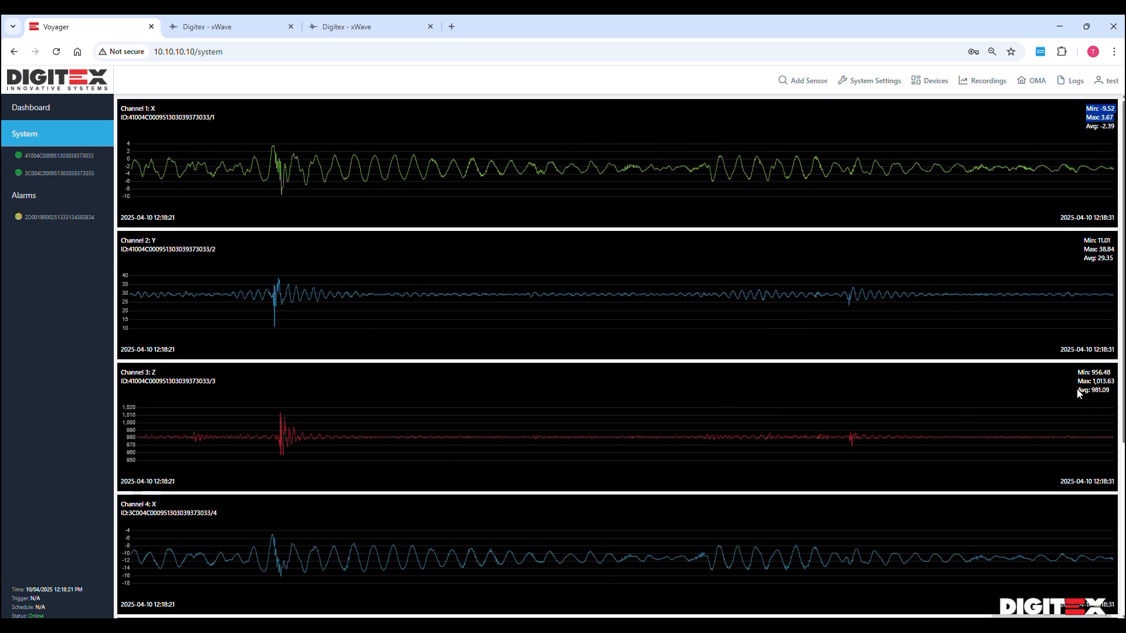
left_click_drag(1078, 392, 1114, 392)
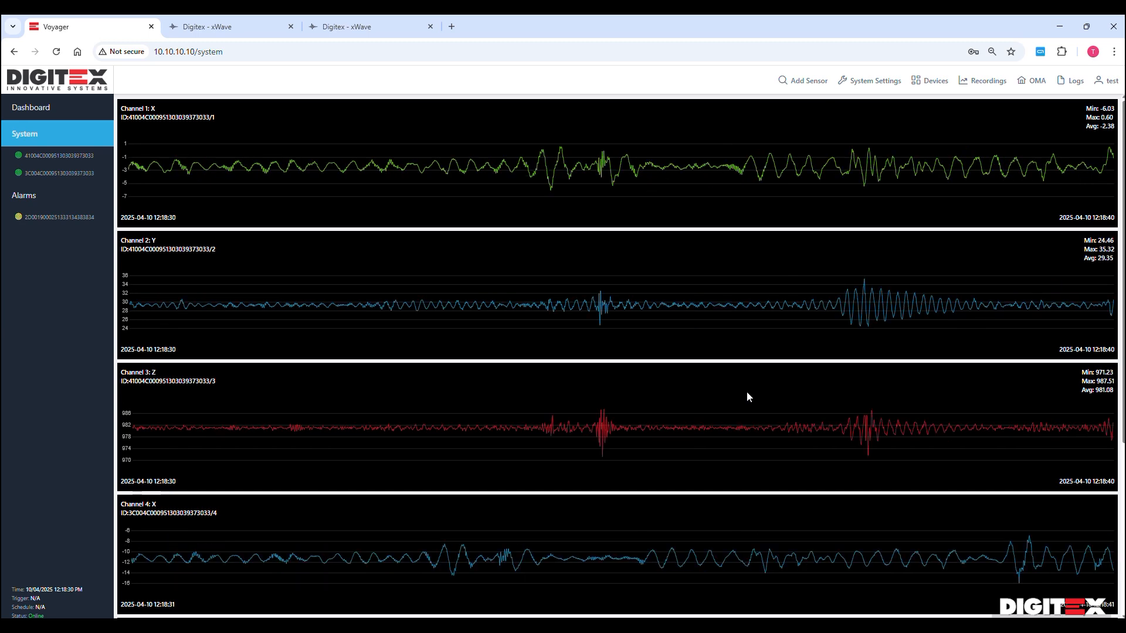
left_click(871, 83)
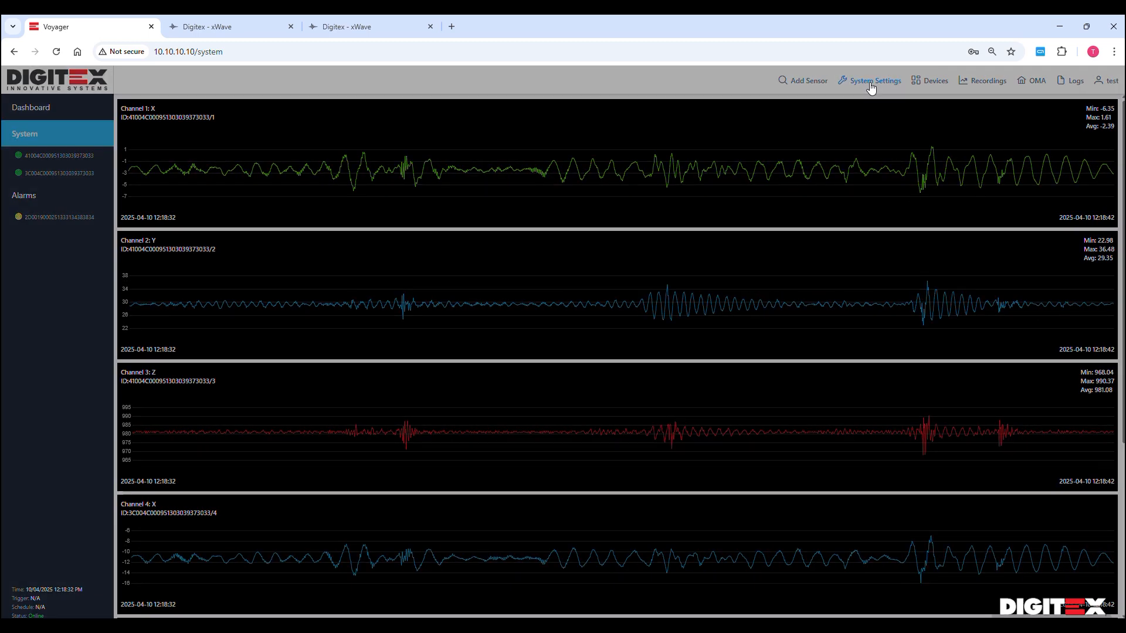
On the Devices page, name the three devices Accel 1, Accel 2 and Alarm 1, then save
left_click(382, 151)
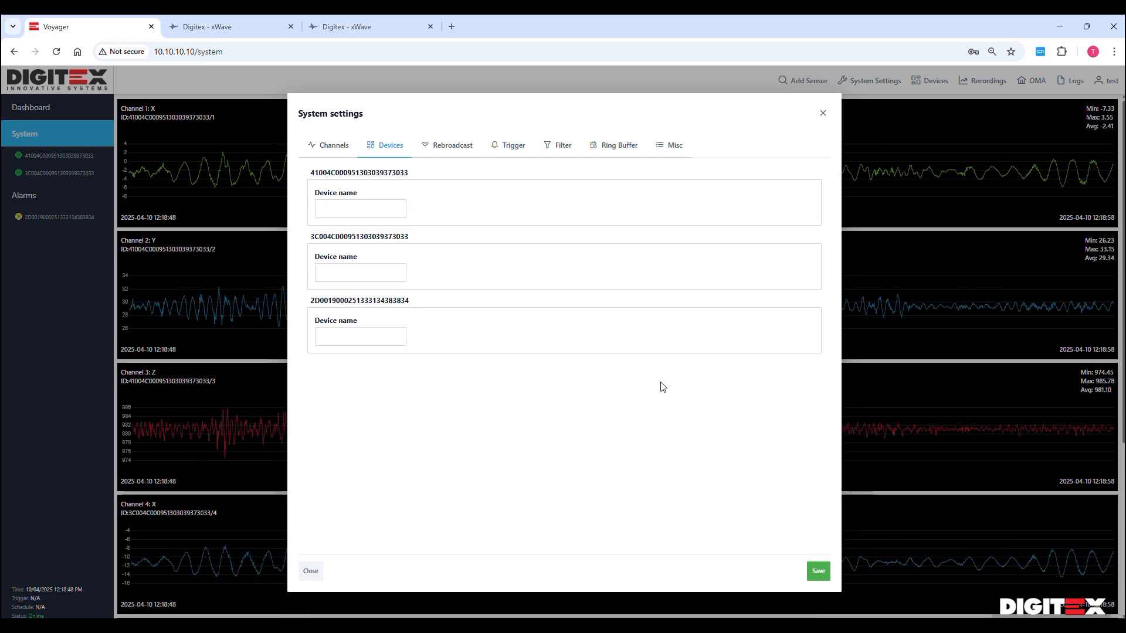
left_click(355, 208)
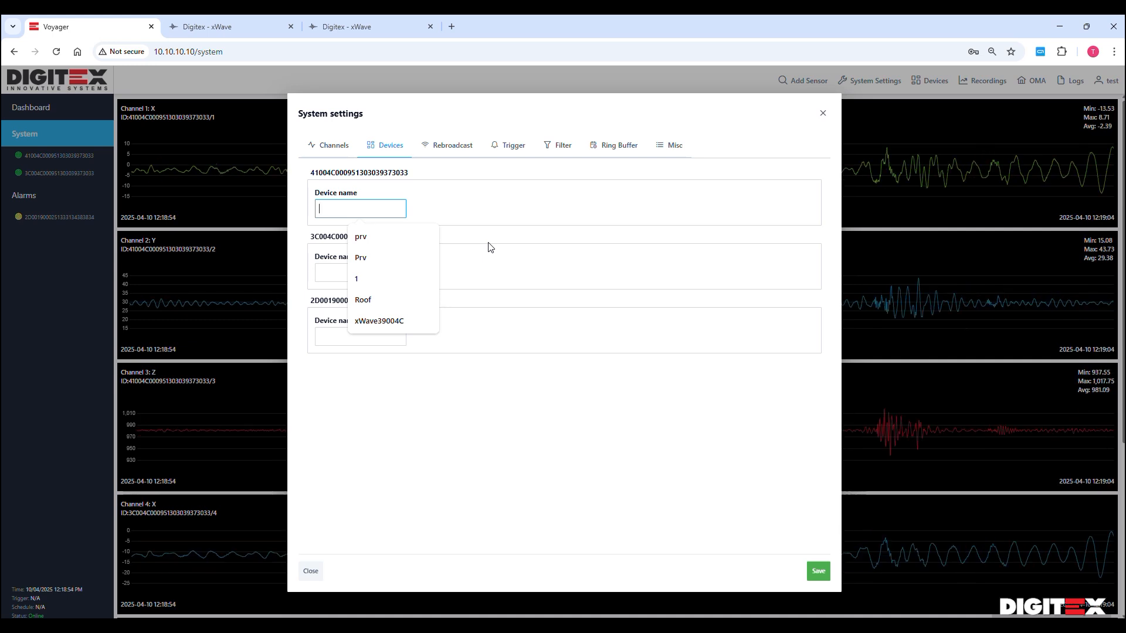
type("Te")
key("BackSpace")
key("BackSpace")
type("Accel 1")
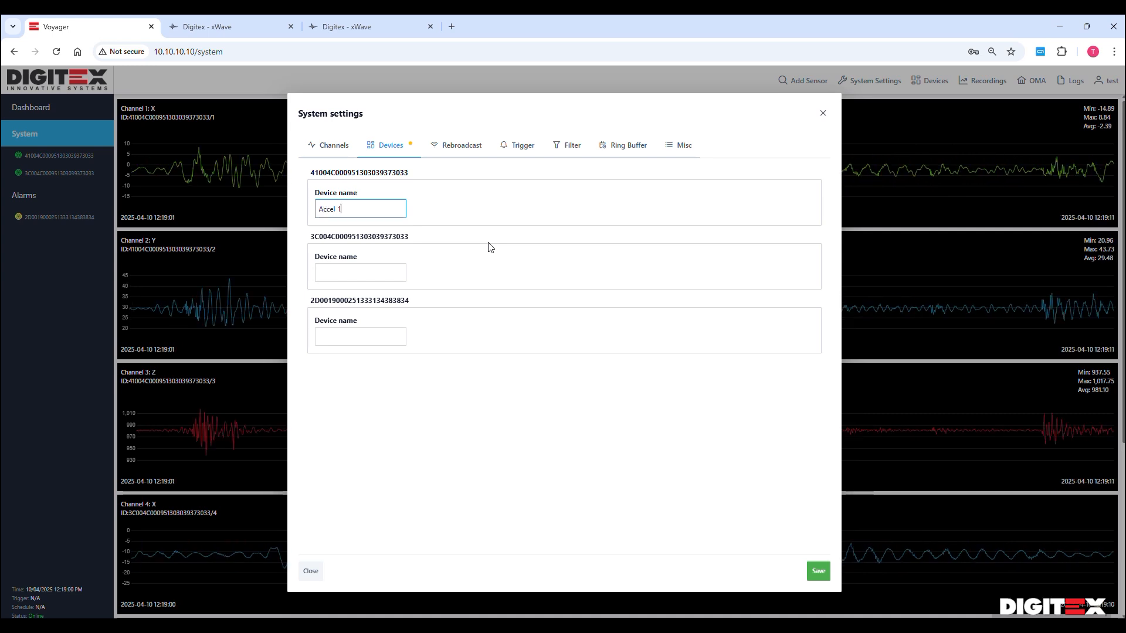
left_click(375, 274)
type("Accel 2")
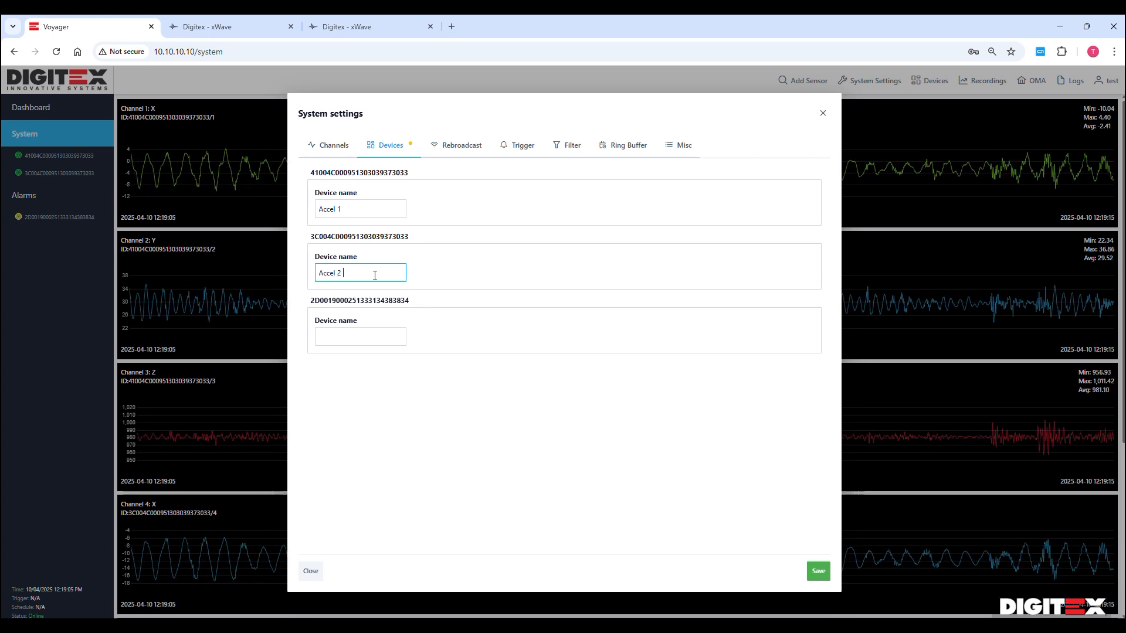
left_click(360, 338)
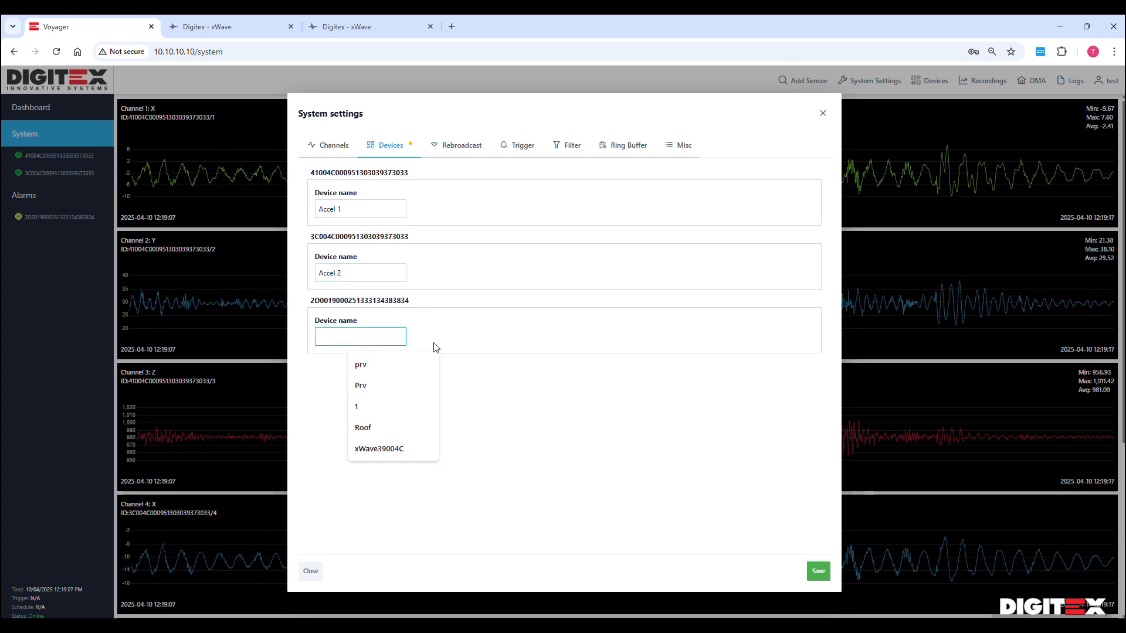
type("Alar")
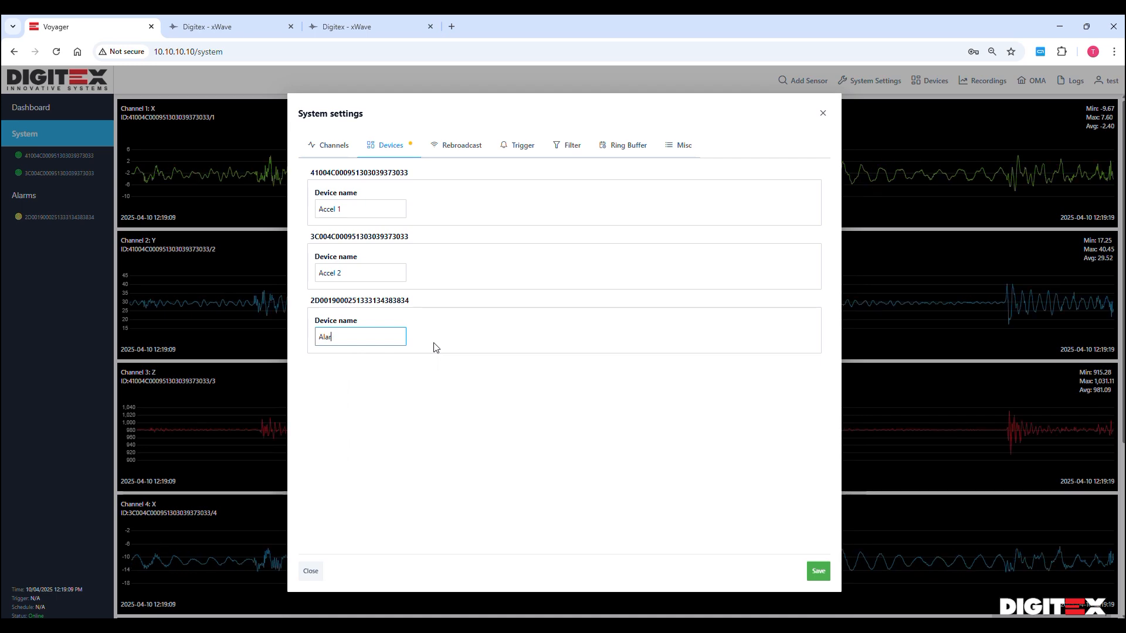
type("m 1")
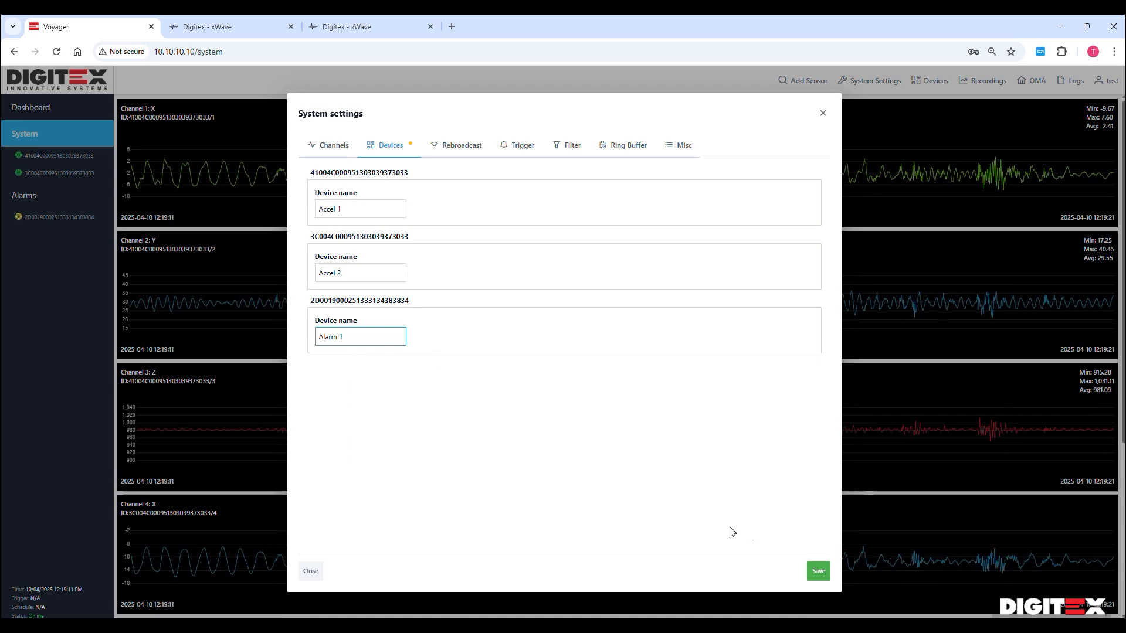
left_click(816, 572)
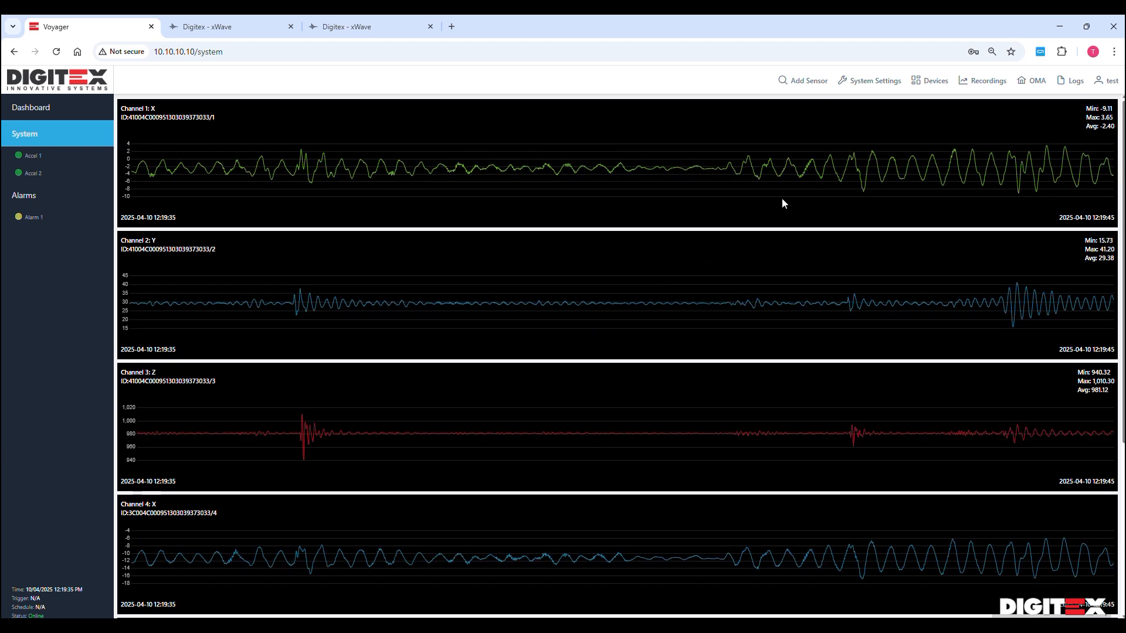
Open System Settings from the top bar to view the six-channel configuration
left_click(874, 82)
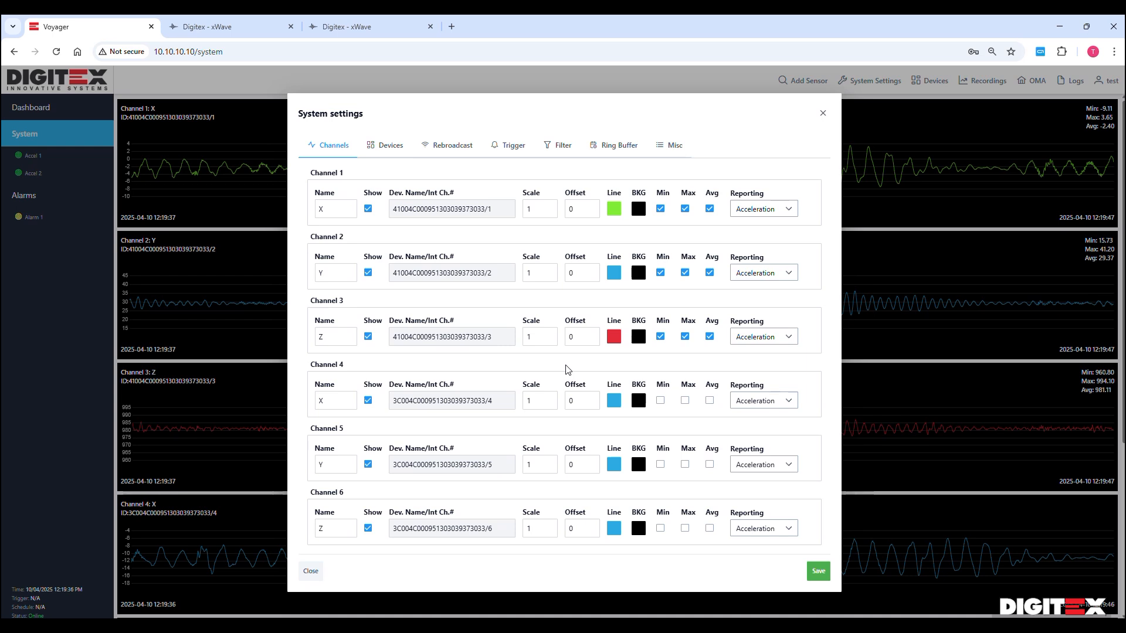
Switch the System settings dialog to its Rebroadcast page
left_click(434, 147)
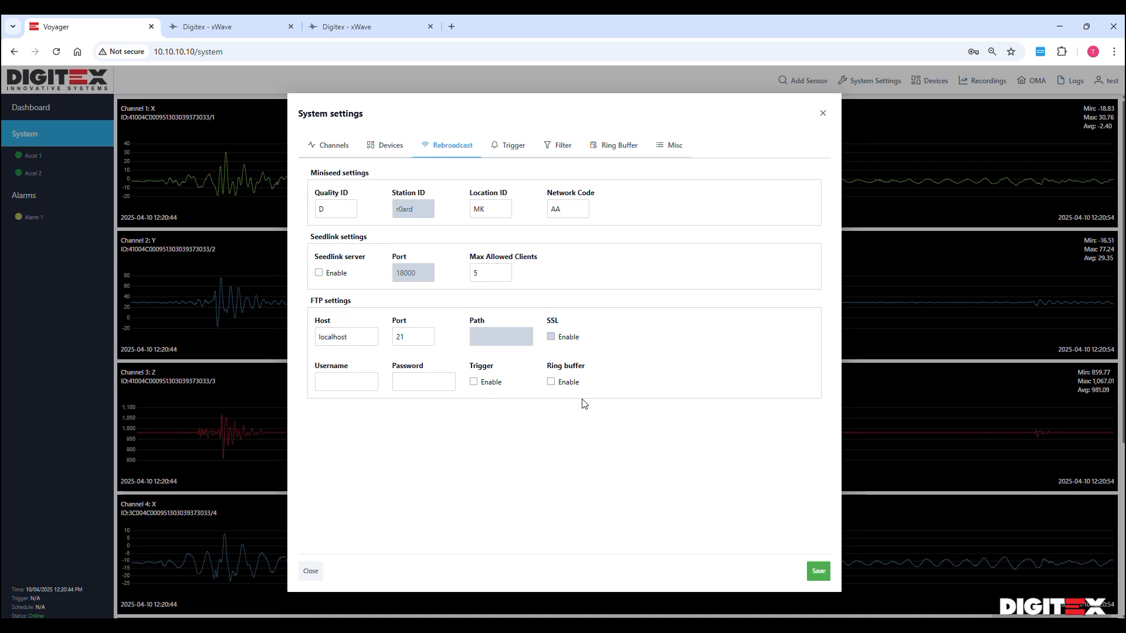
Switch the System settings dialog to its Trigger page
left_click(510, 150)
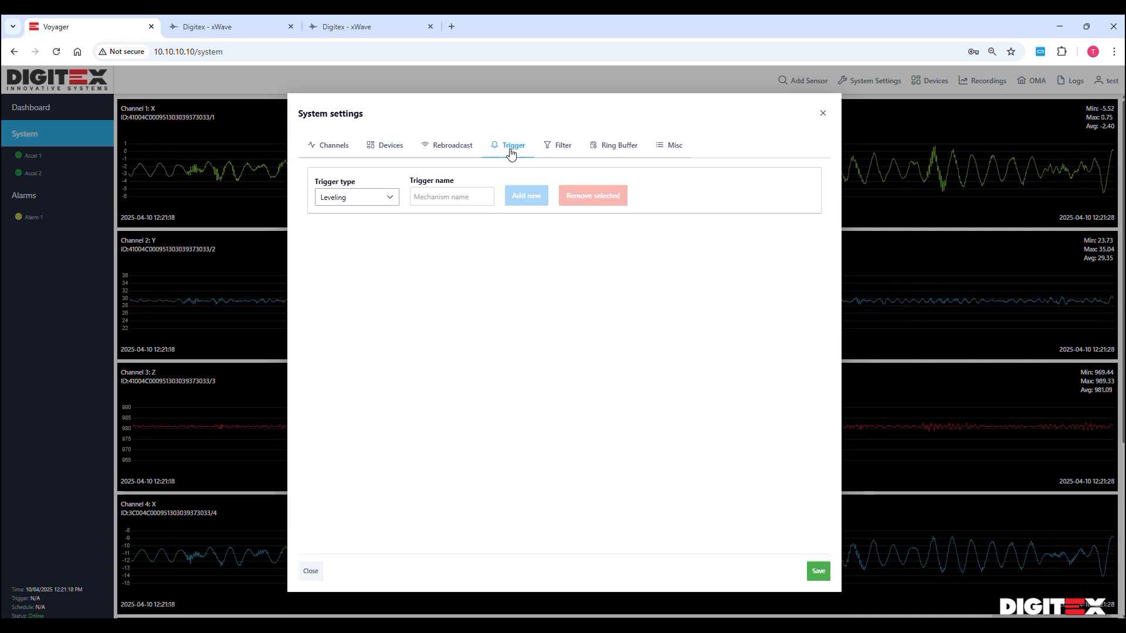
Open the Trigger type dropdown and scroll through STA/LTA, Leveling, ABOVEMAX, BELOWMIN and OMA
left_click(390, 199)
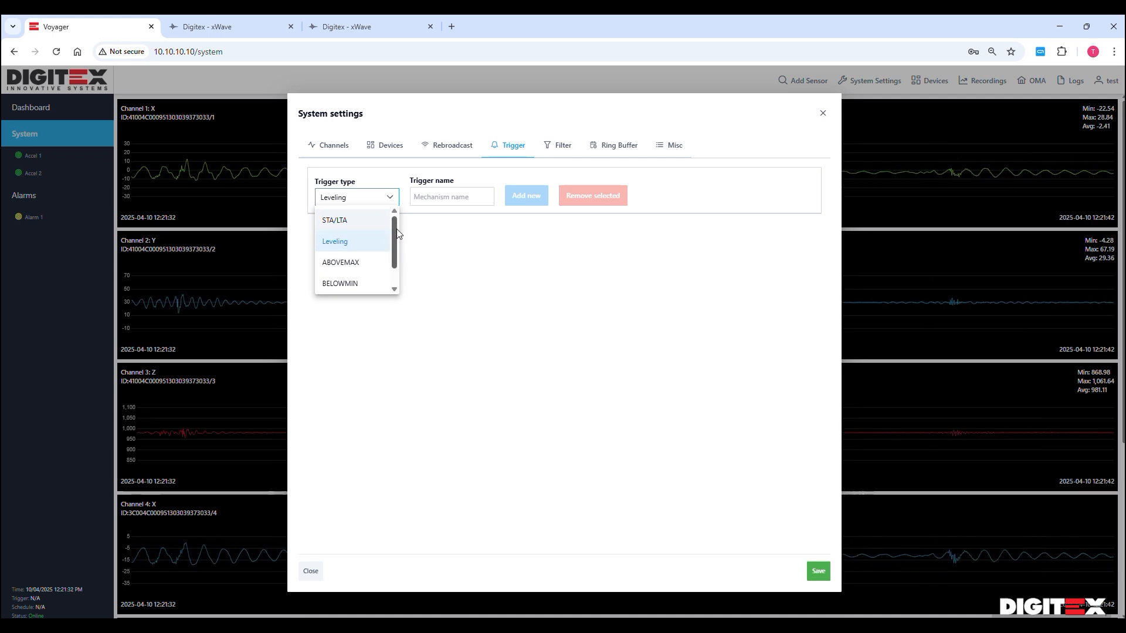
scroll(396, 229, "down", 1)
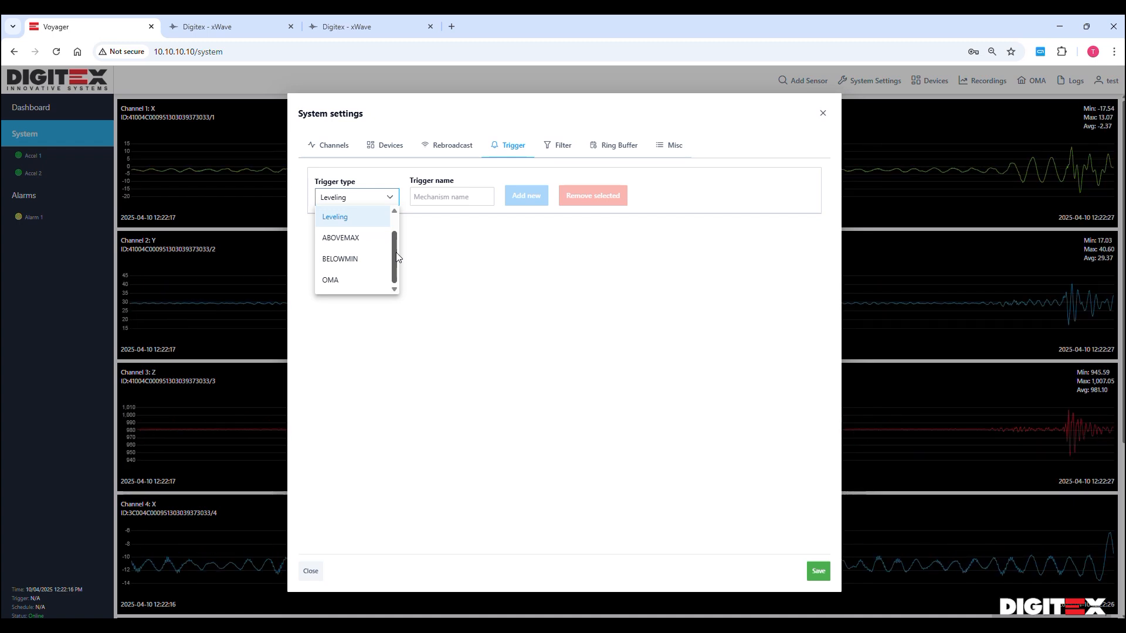
left_click_drag(396, 252, 400, 227)
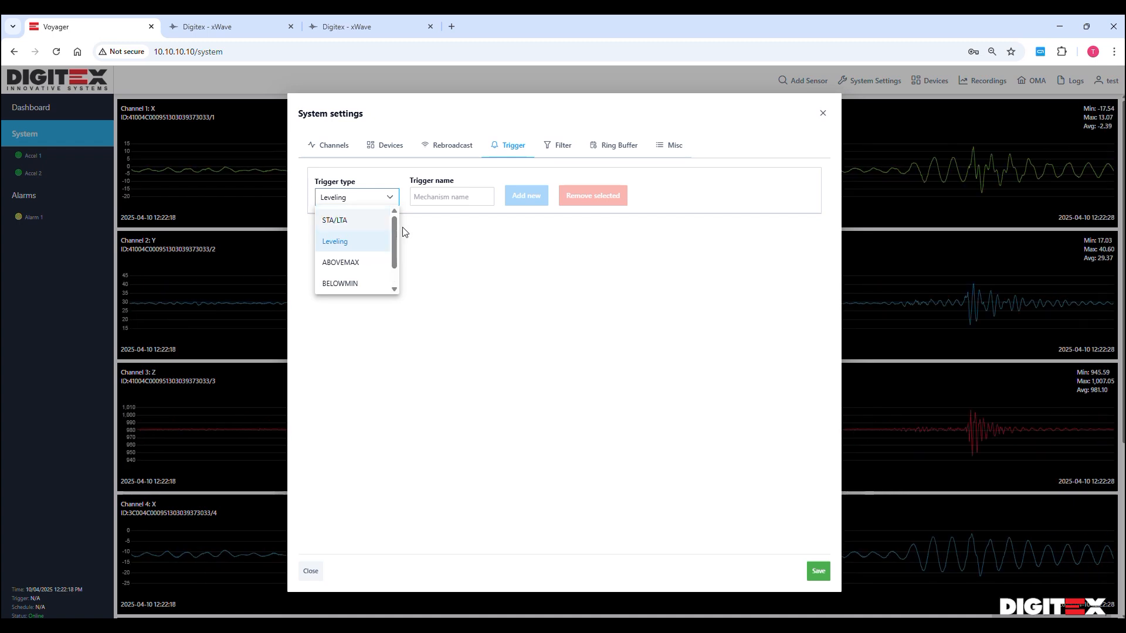
Keep Leveling as the trigger type and create a new trigger named A
left_click(353, 247)
left_click(445, 196)
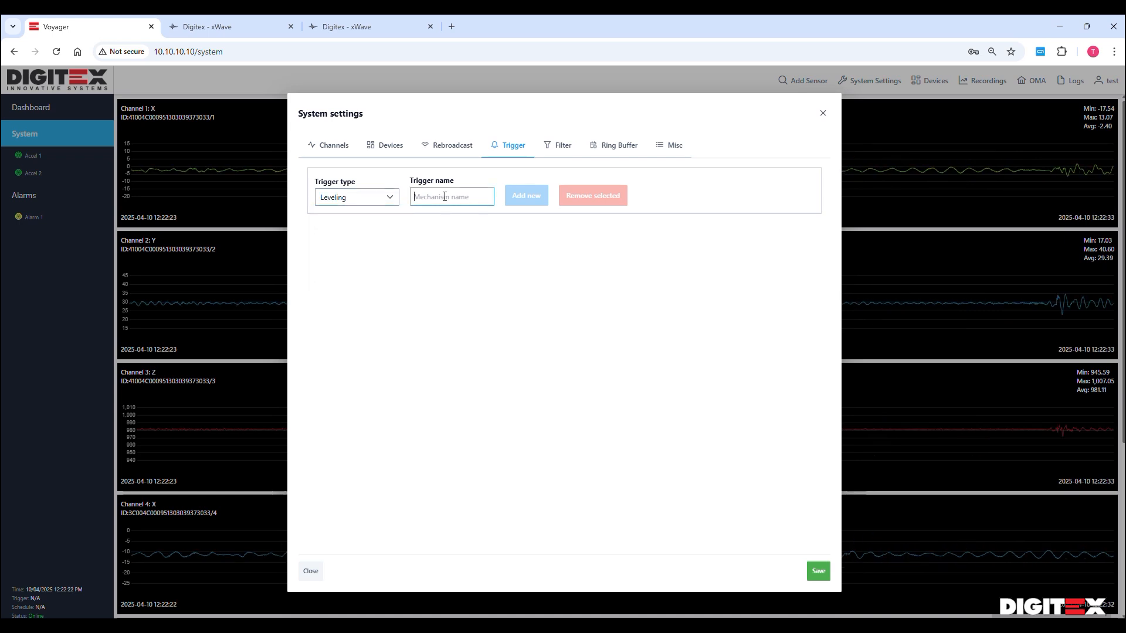
type("A")
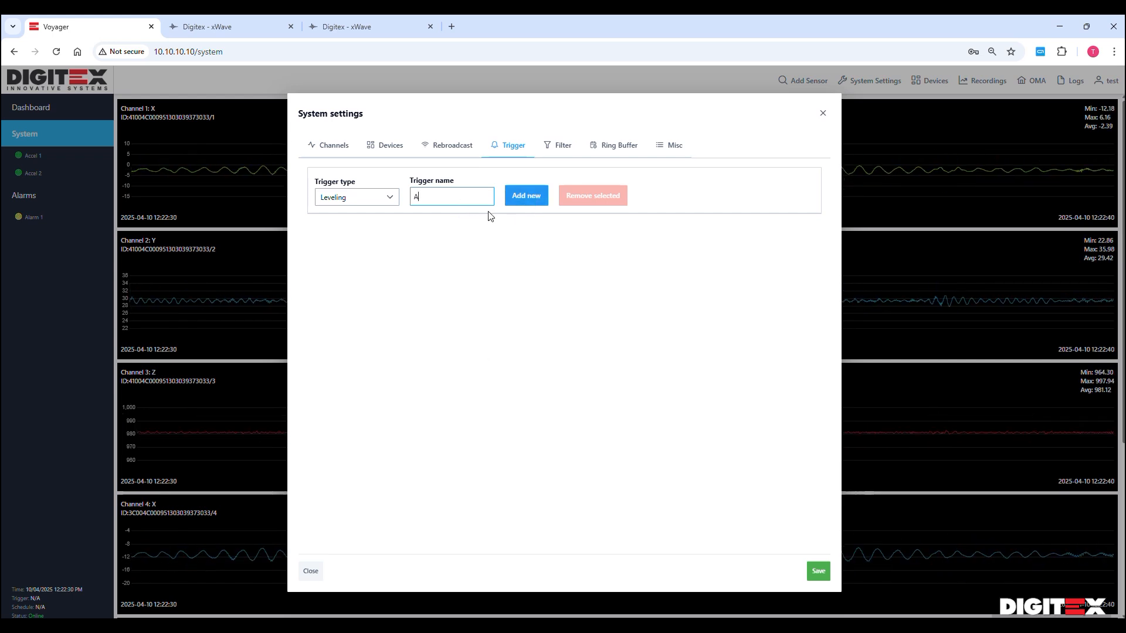
left_click(526, 196)
scroll(647, 393, "down", 6)
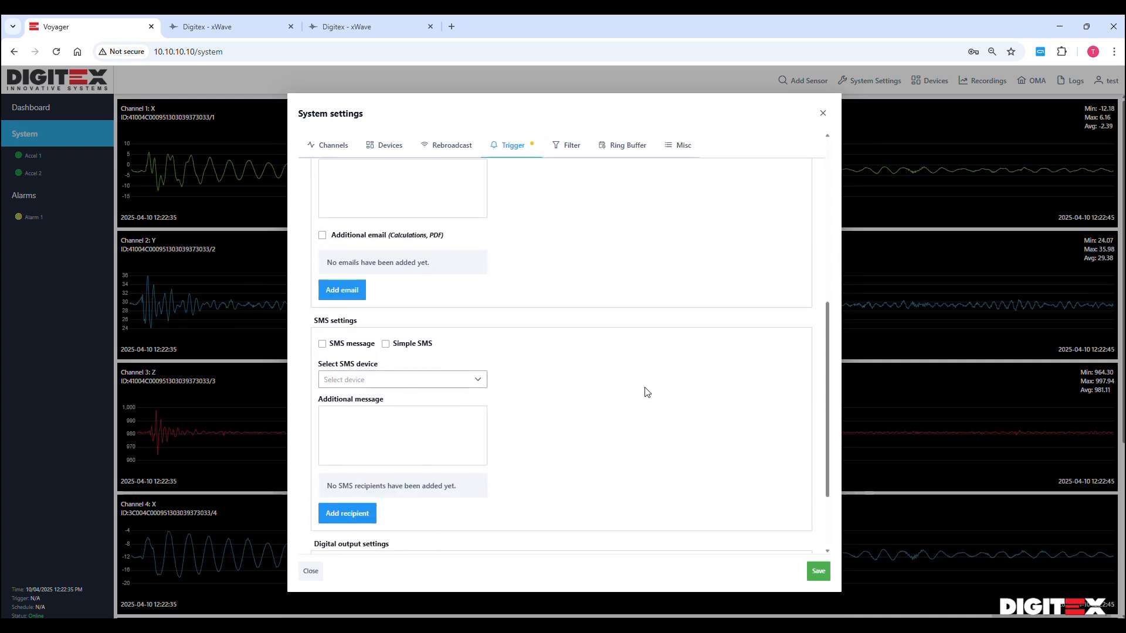
scroll(647, 393, "up", 6)
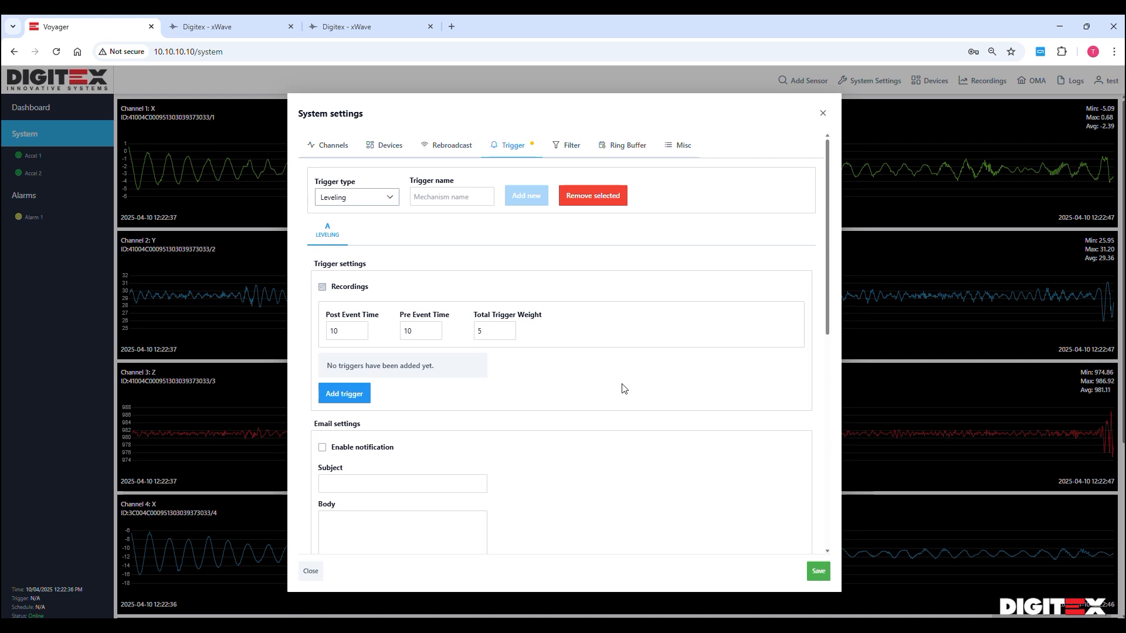
Add triggers on channels 1 and 2, each at level 50 and weight 10
left_click(346, 398)
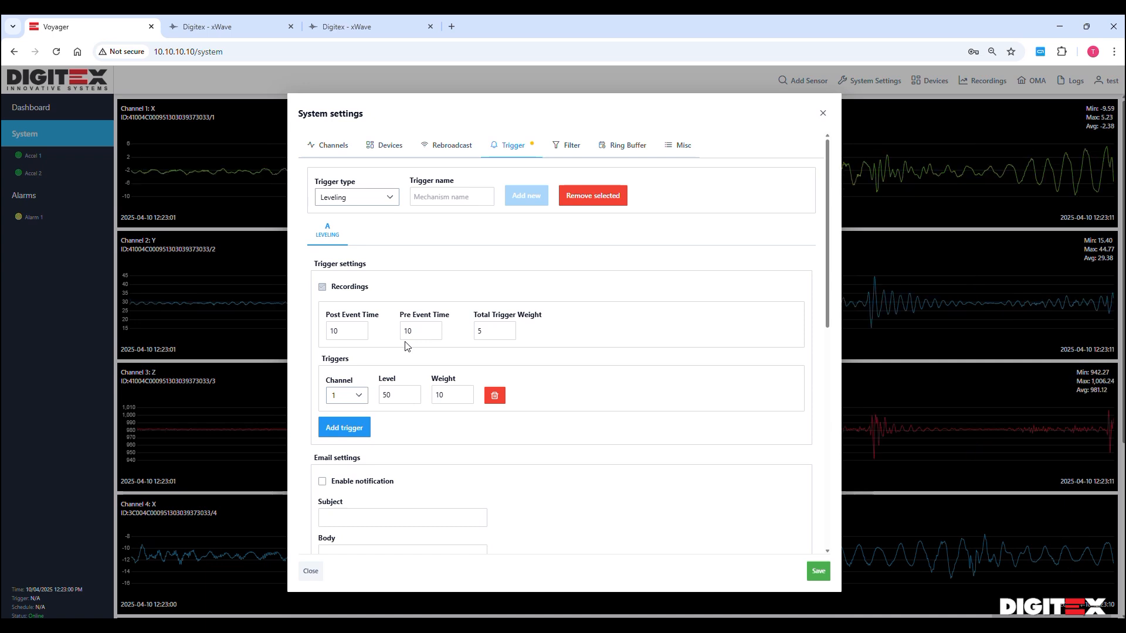
scroll(540, 348, "down", 2)
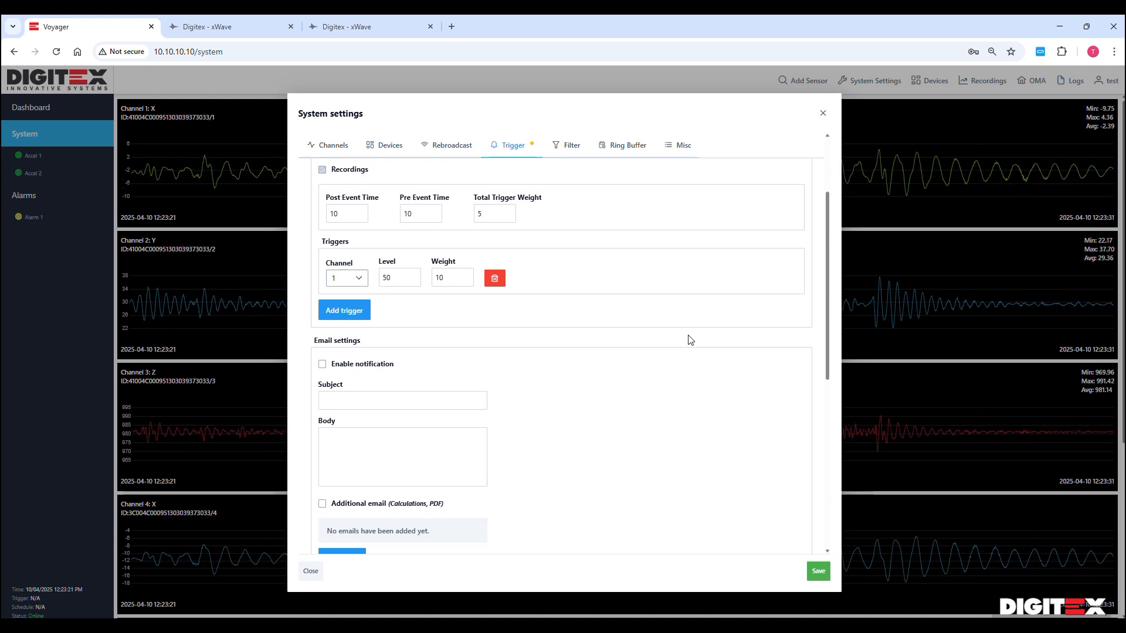
scroll(503, 335, "up", 2)
double_click(447, 394)
left_click(490, 331)
left_click(619, 342)
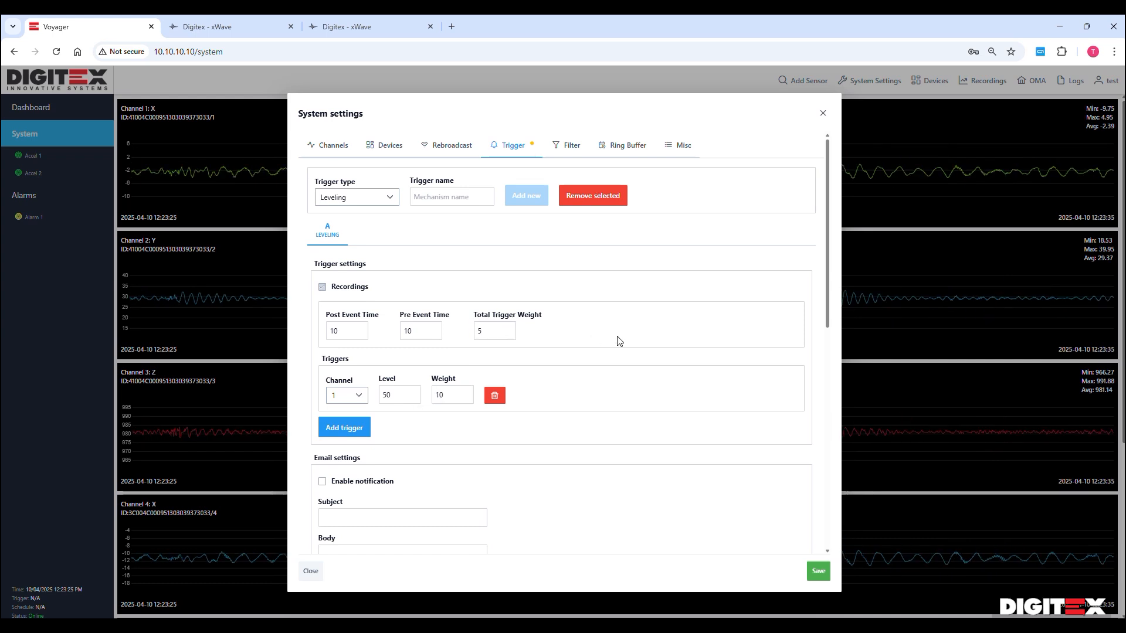
left_click(458, 393)
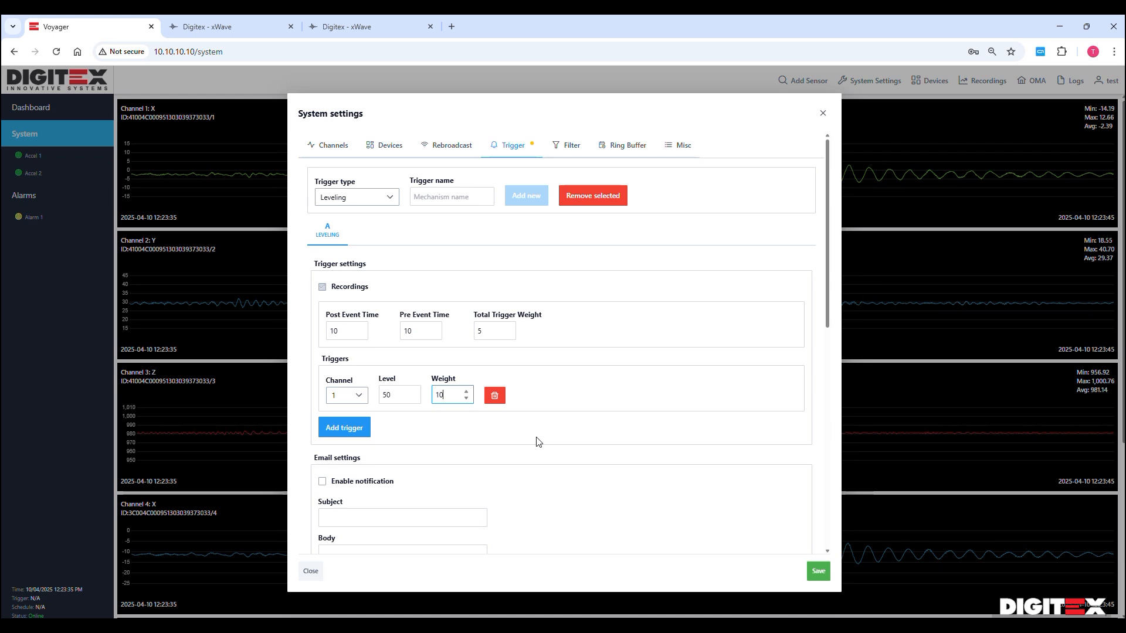
left_click(495, 333)
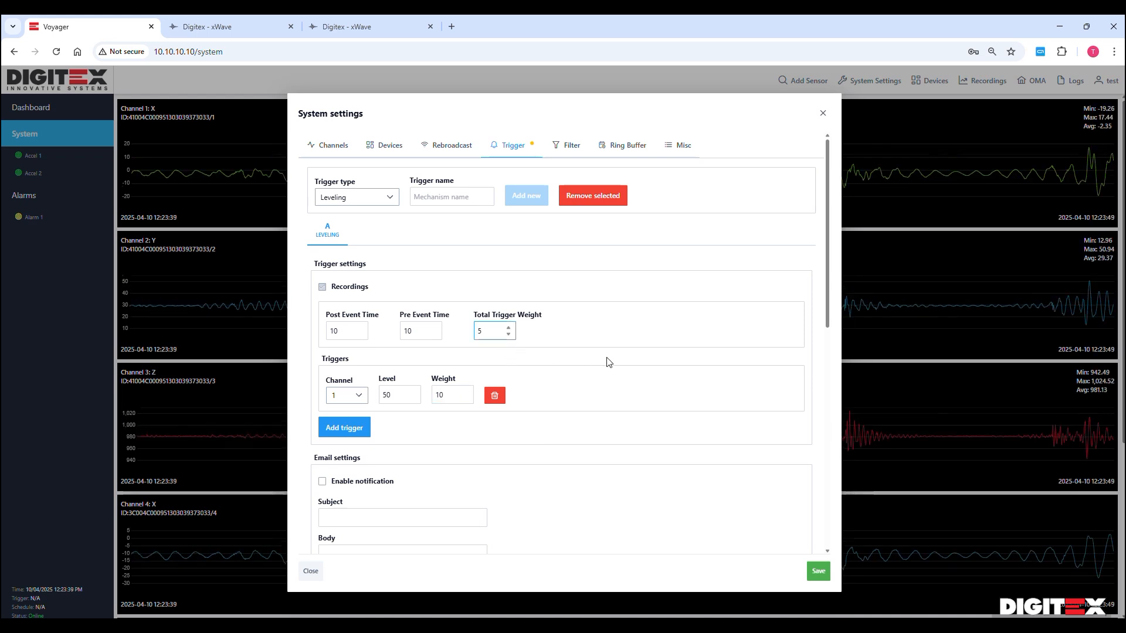
left_click(356, 432)
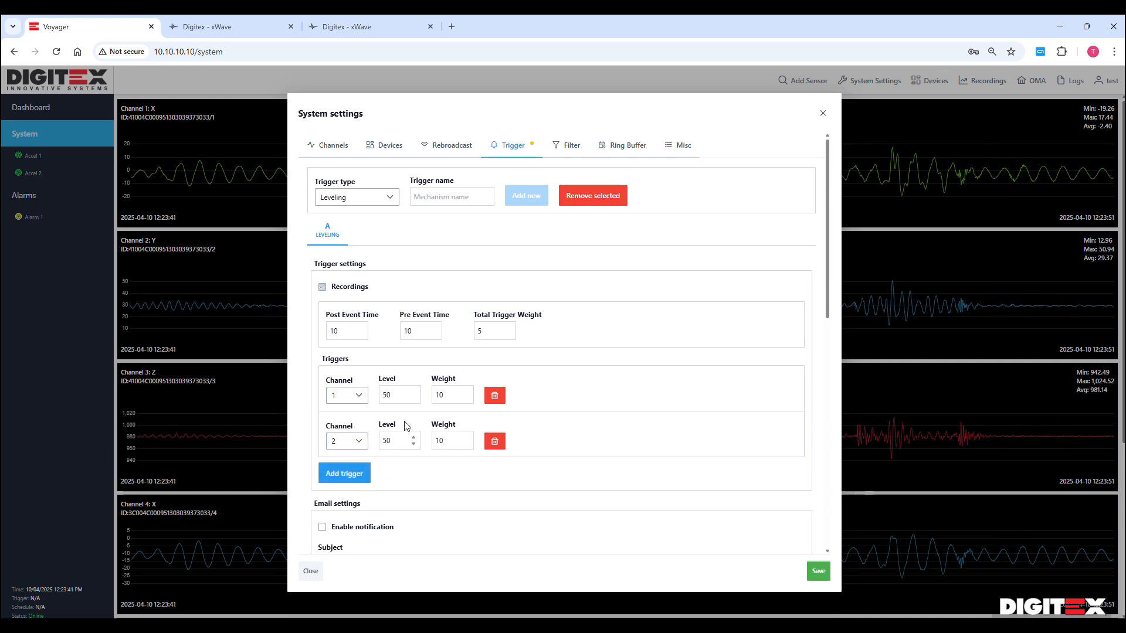
Add a third trigger on channel 3 and set all three trigger weights to 1
left_click(338, 473)
scroll(504, 363, "down", 2)
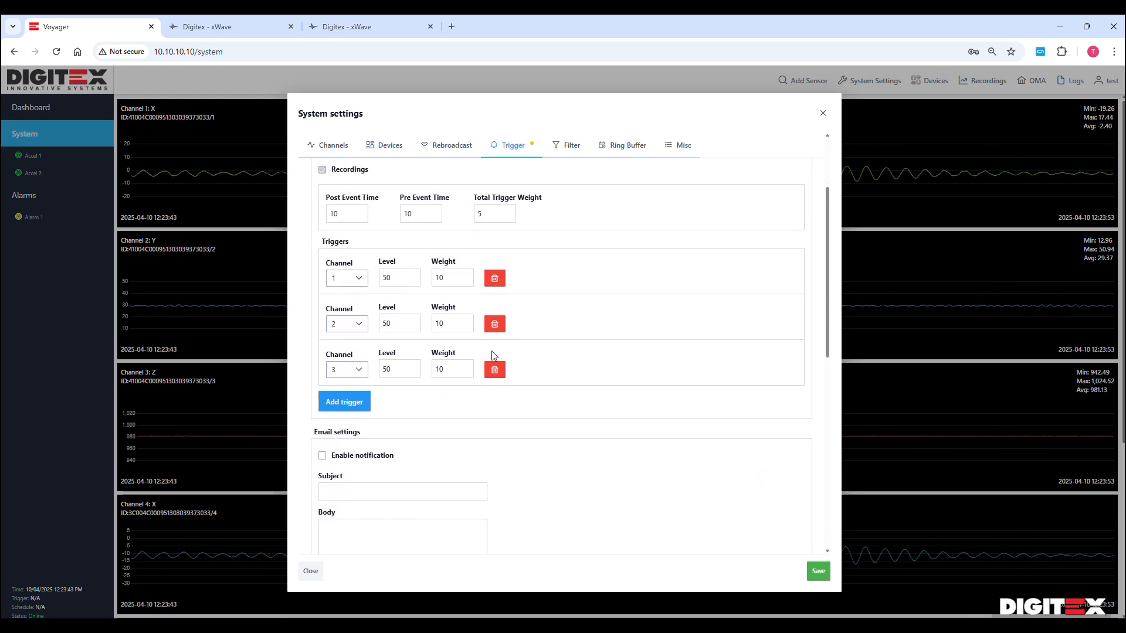
left_click_drag(452, 284, 426, 283)
type("1")
left_click_drag(455, 325, 424, 330)
type("1")
left_click_drag(452, 367, 430, 368)
type("1")
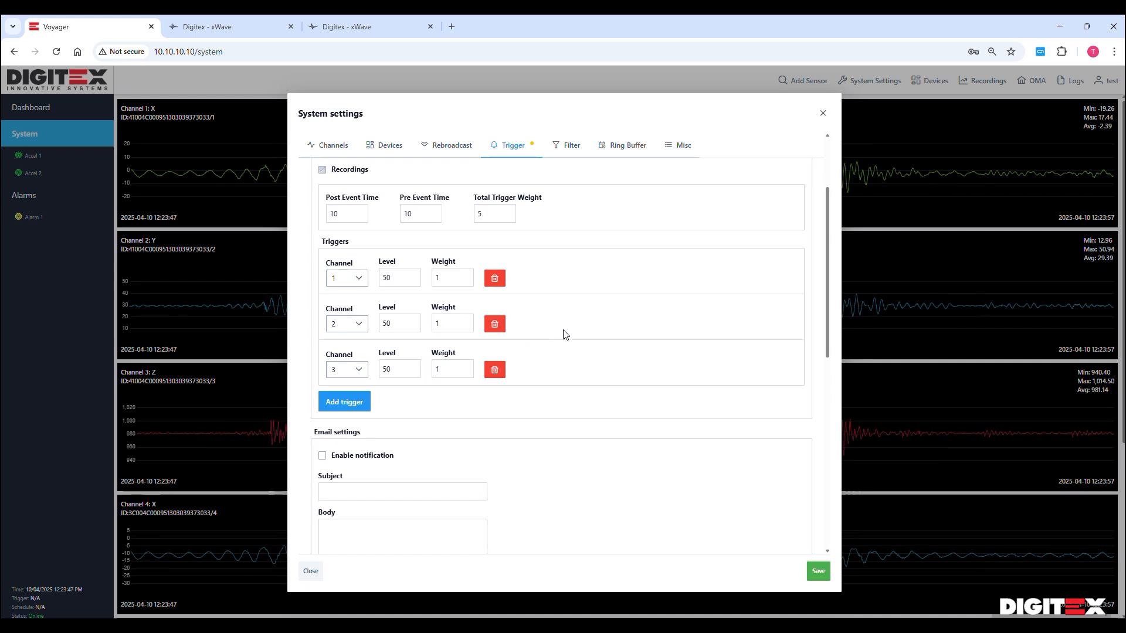
left_click(461, 390)
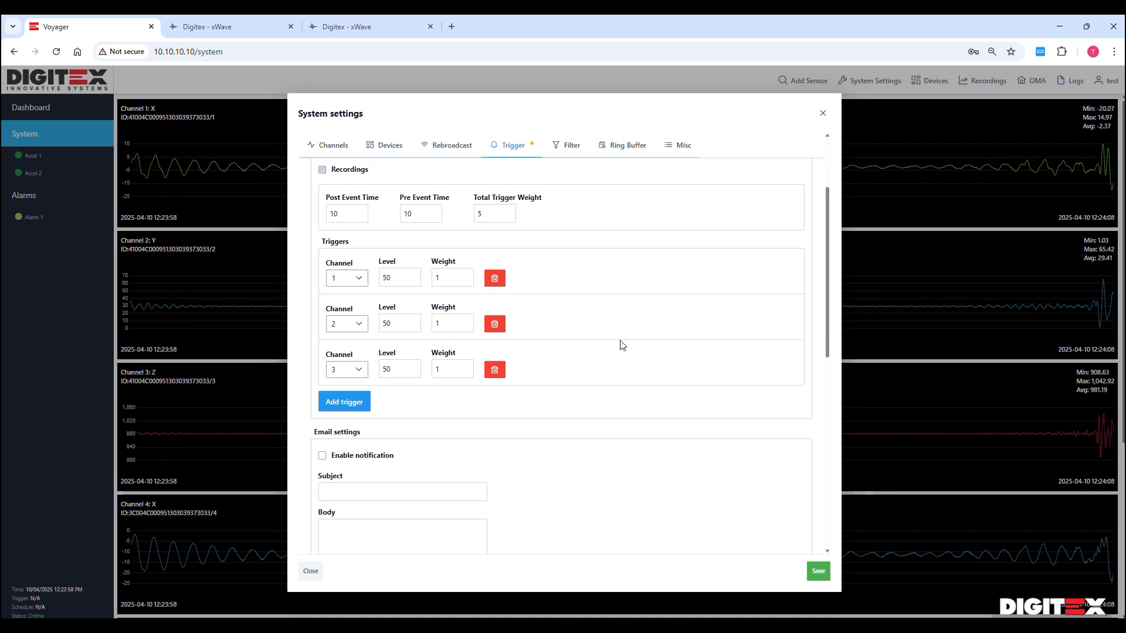
Change the weight of all three channel triggers to 5
double_click(447, 274)
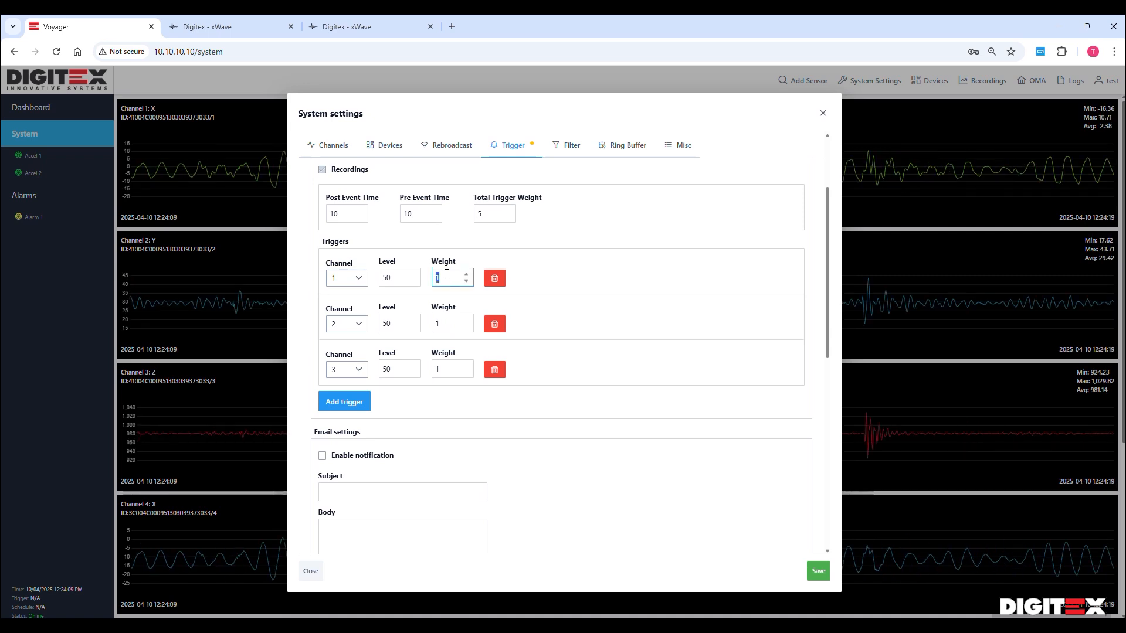
type("5")
double_click(448, 323)
type("5")
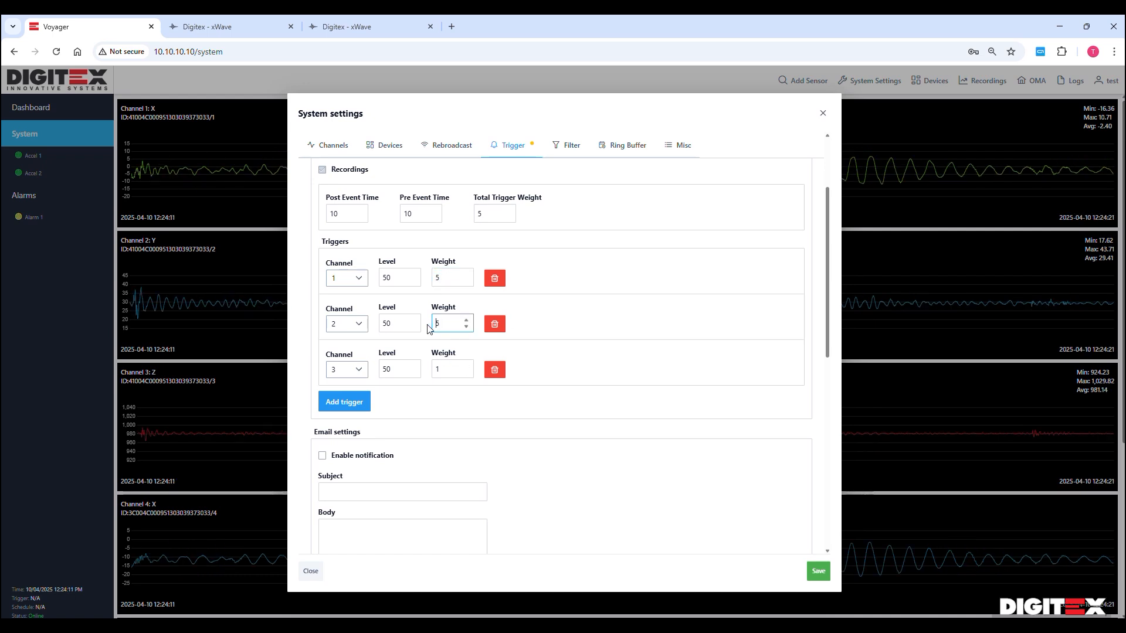
double_click(446, 371)
type("5")
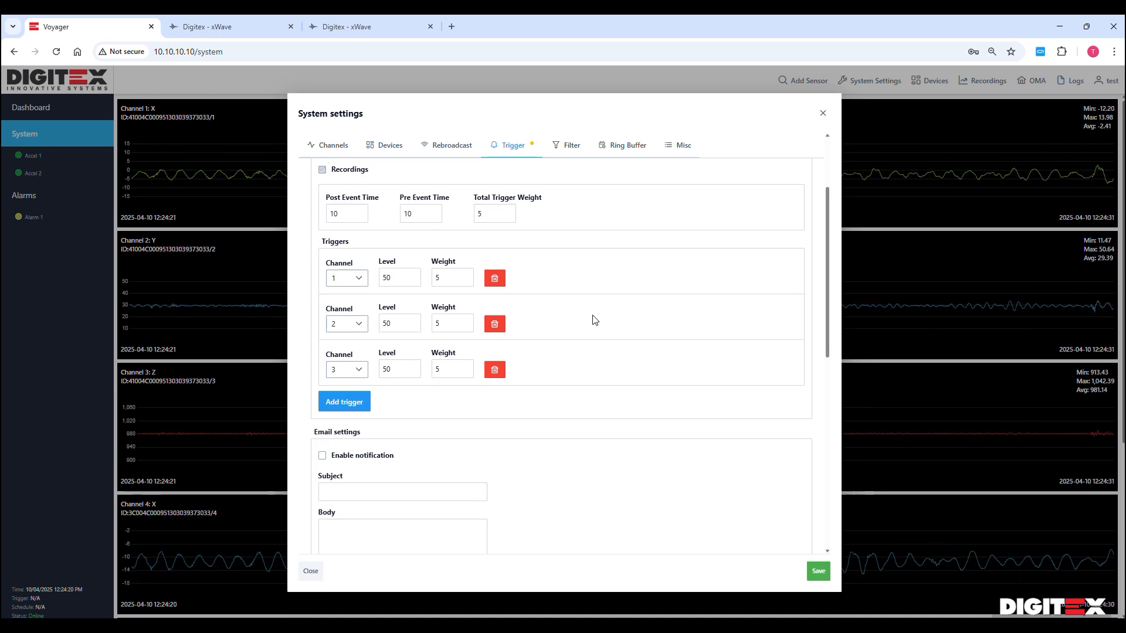
scroll(626, 354, "down", 2)
Enable email notification with subject 'Test' and body 'Tes'
scroll(626, 354, "up", 1)
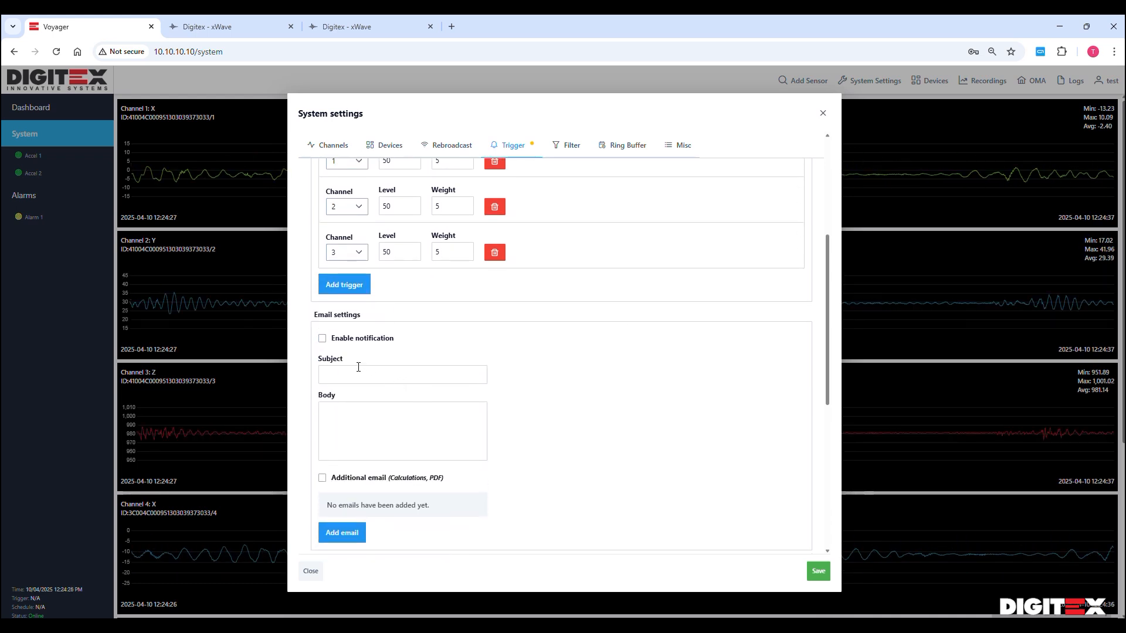
scroll(572, 397, "up", 1)
scroll(571, 397, "down", 1)
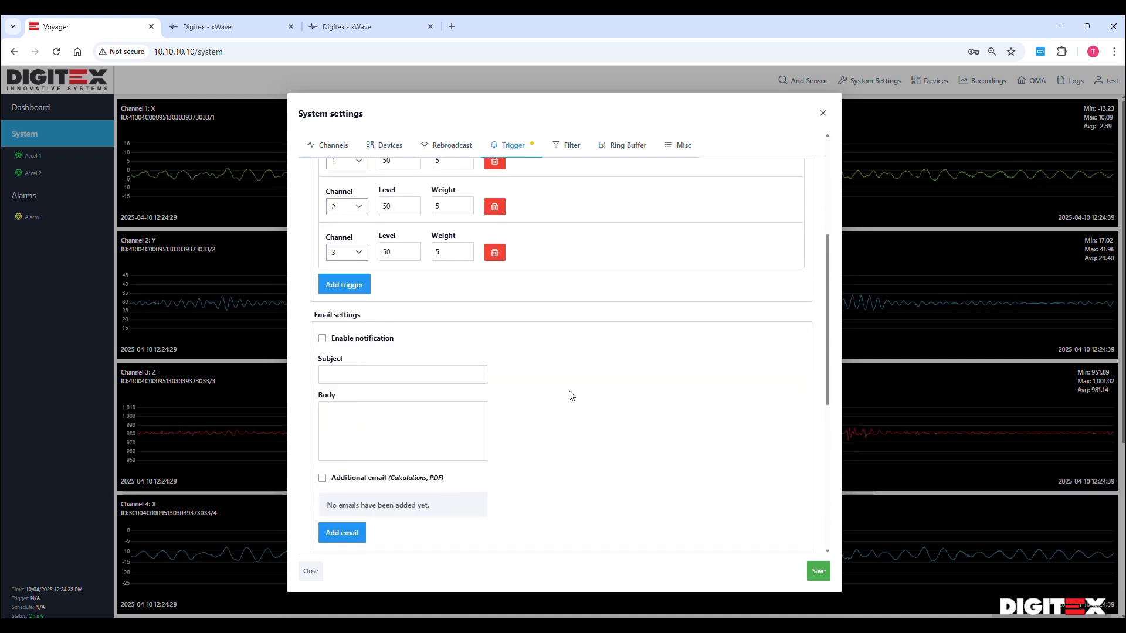
scroll(572, 395, "down", 2)
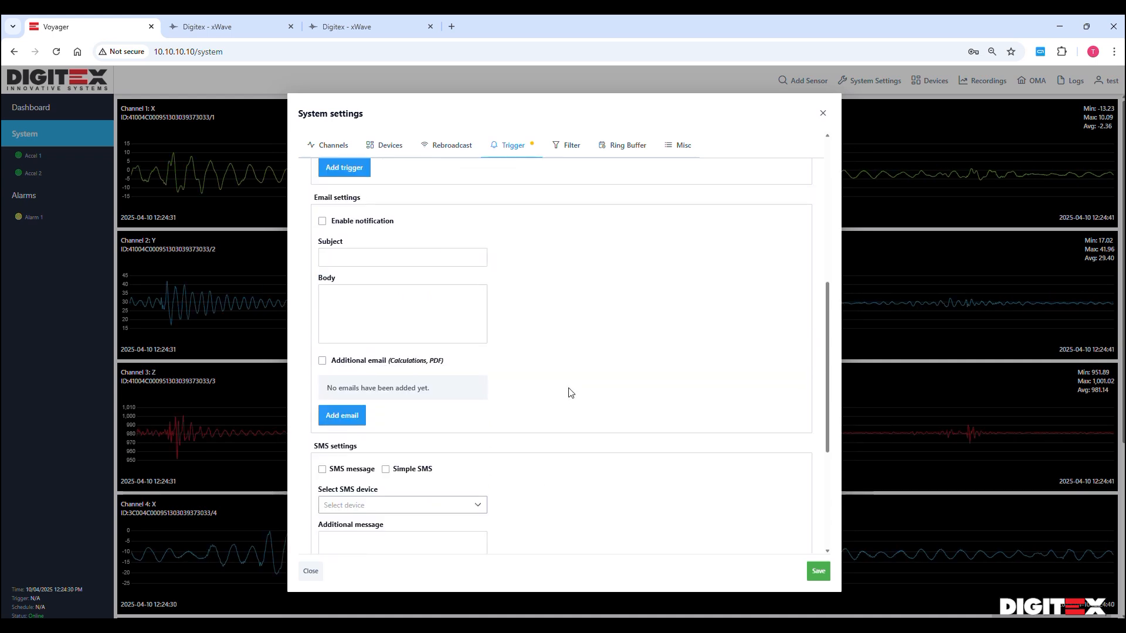
scroll(572, 393, "up", 1)
left_click(323, 282)
left_click(352, 316)
type("Test")
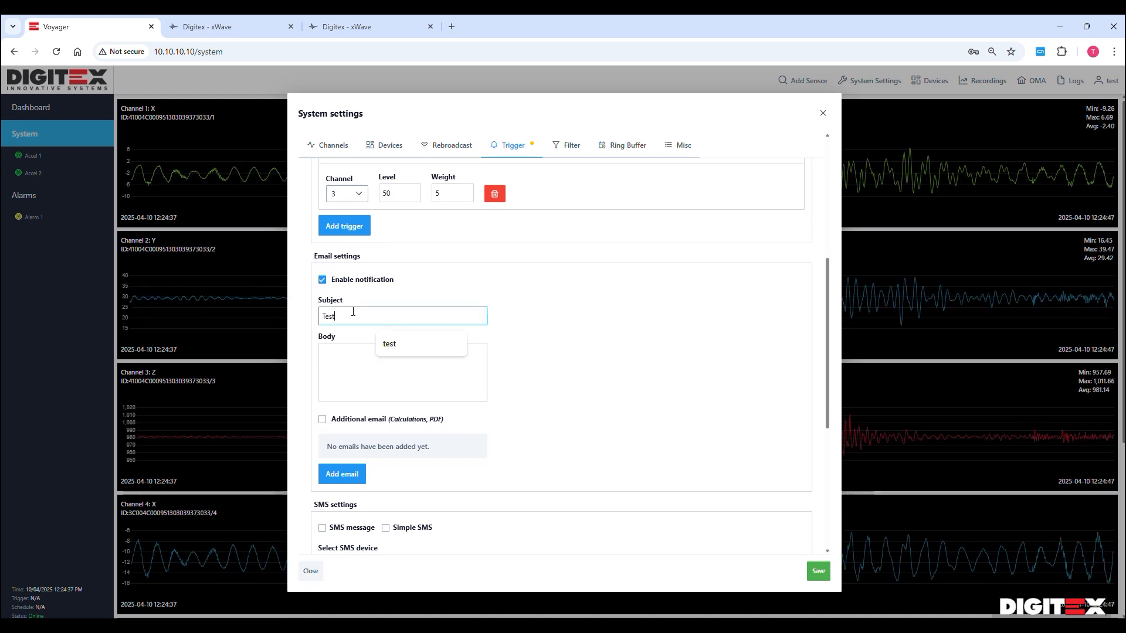
left_click(350, 357)
type("Tes")
Enable additional email and add one recipient's e-mail address
left_click(323, 420)
left_click(340, 475)
left_click(377, 464)
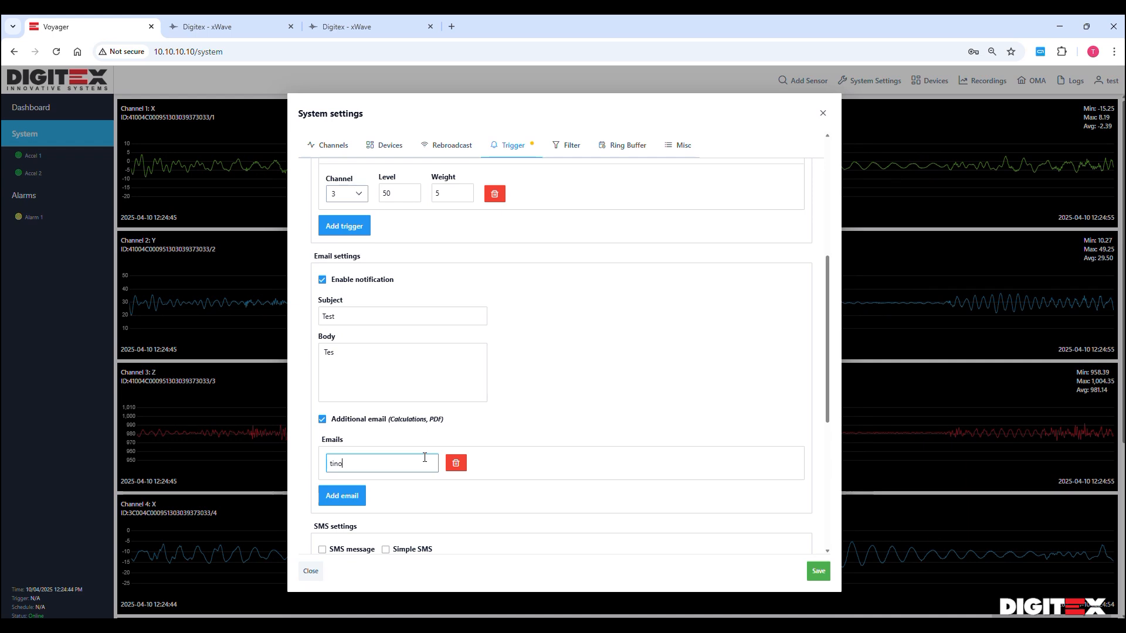
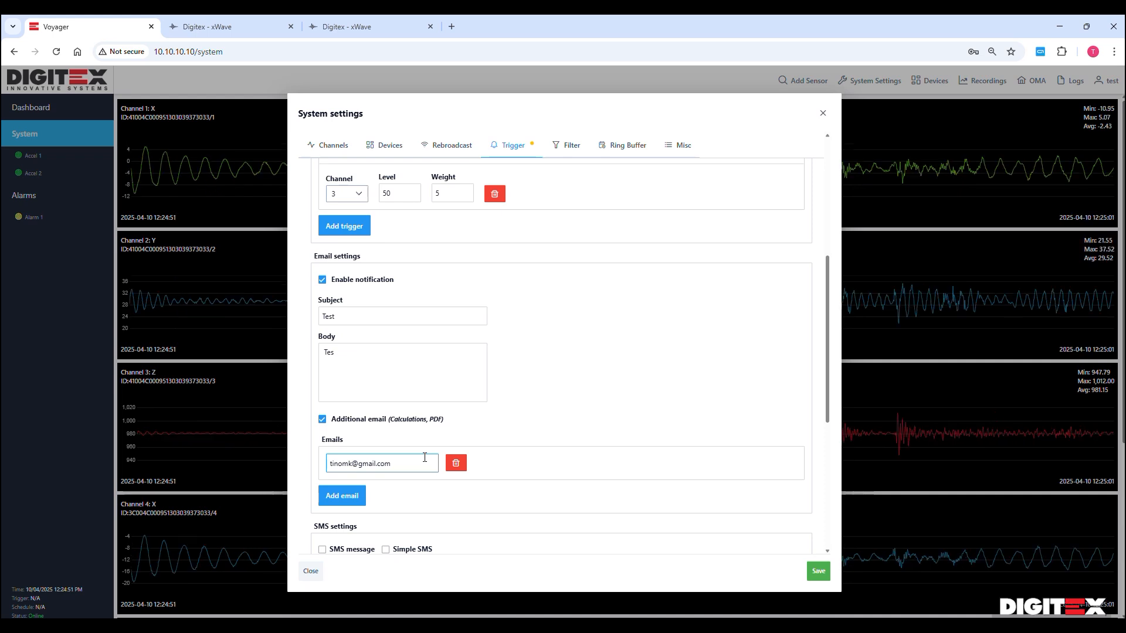
left_click(614, 399)
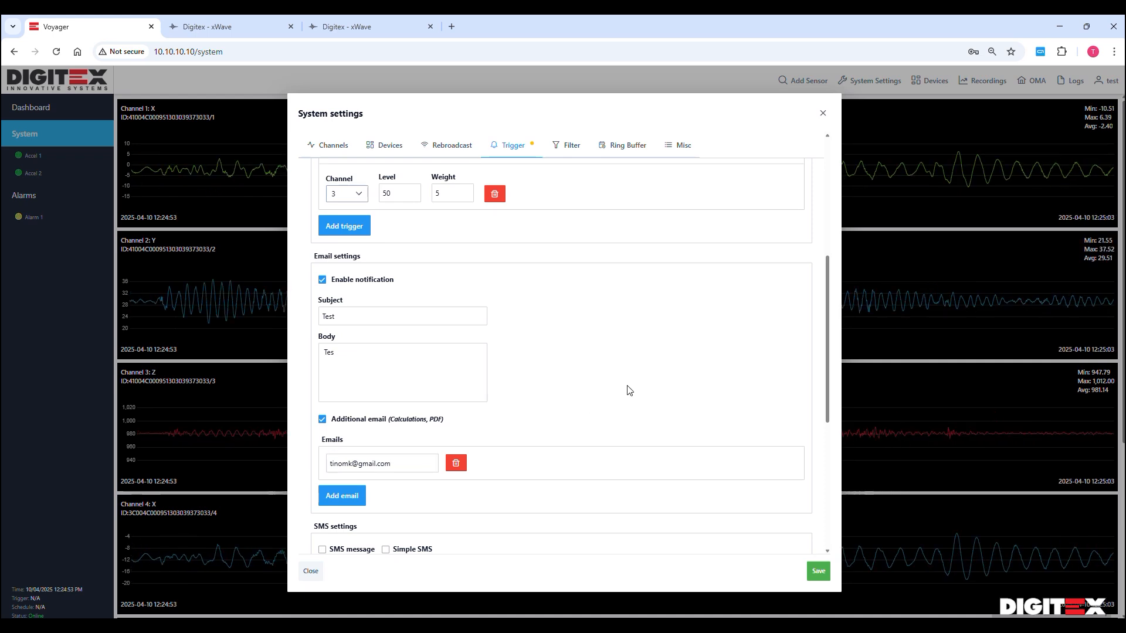
scroll(625, 390, "down", 5)
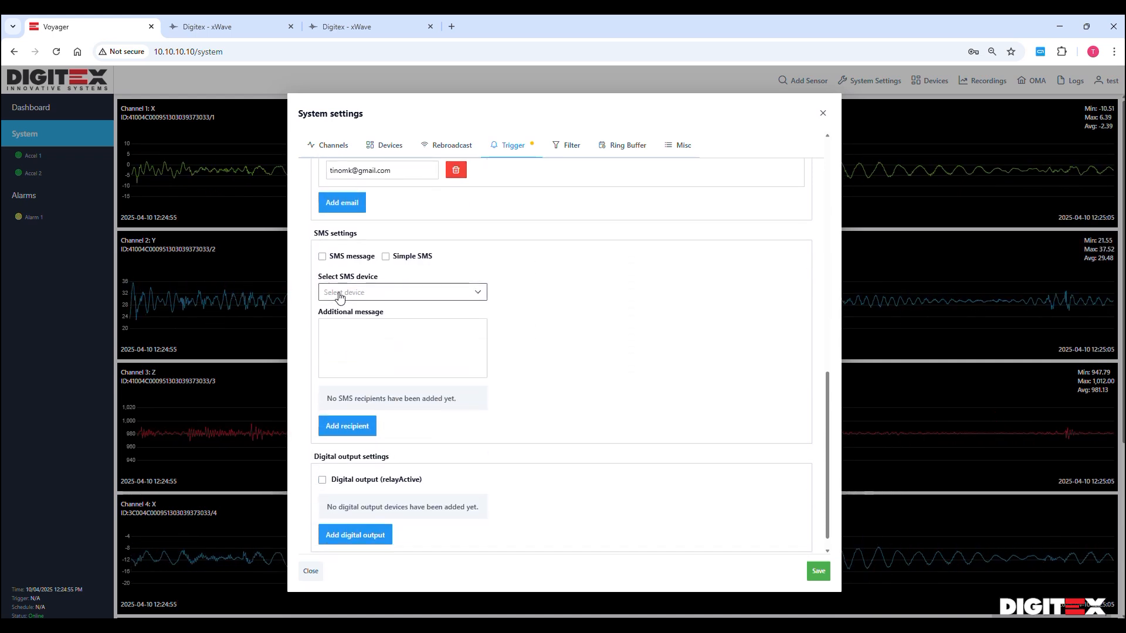
left_click(365, 292)
left_click(368, 290)
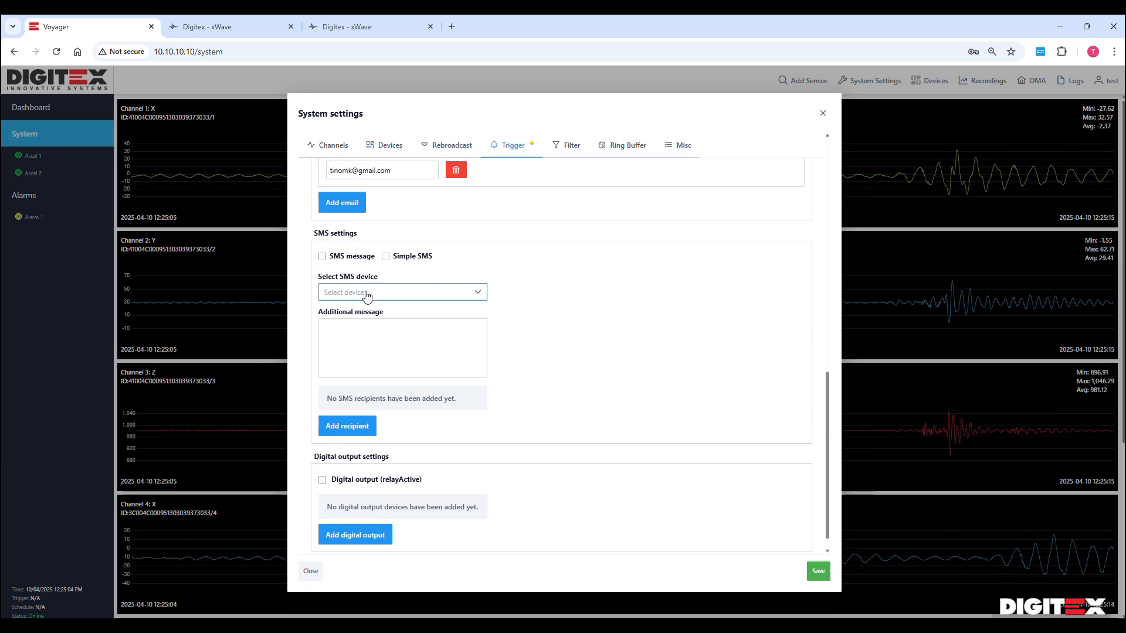
left_click(324, 258)
left_click(386, 258)
left_click(385, 297)
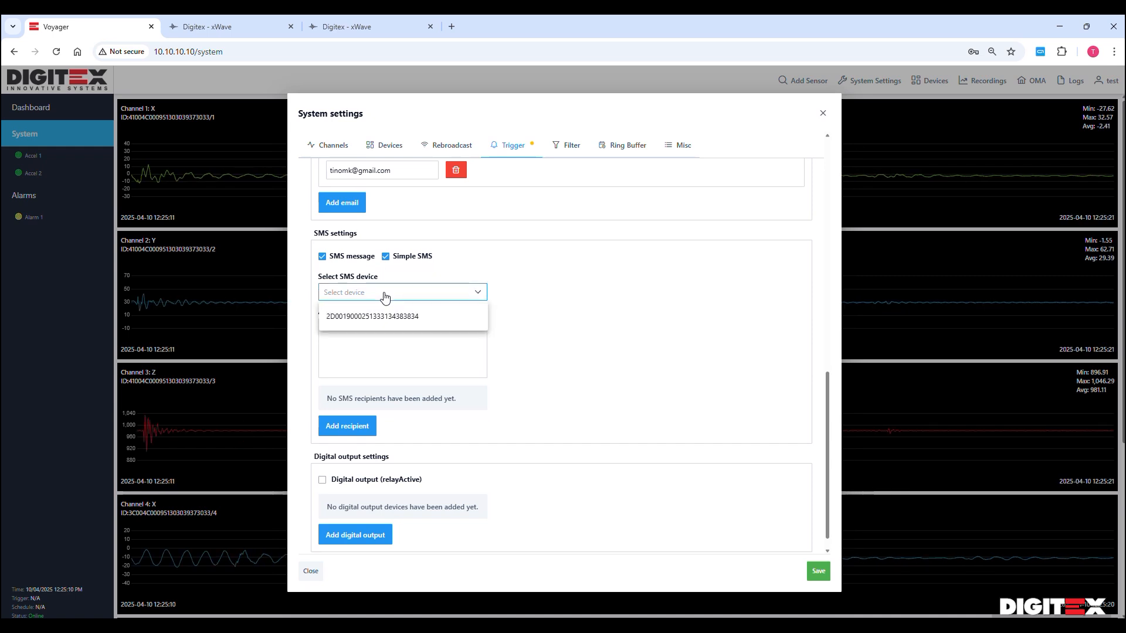
left_click(385, 317)
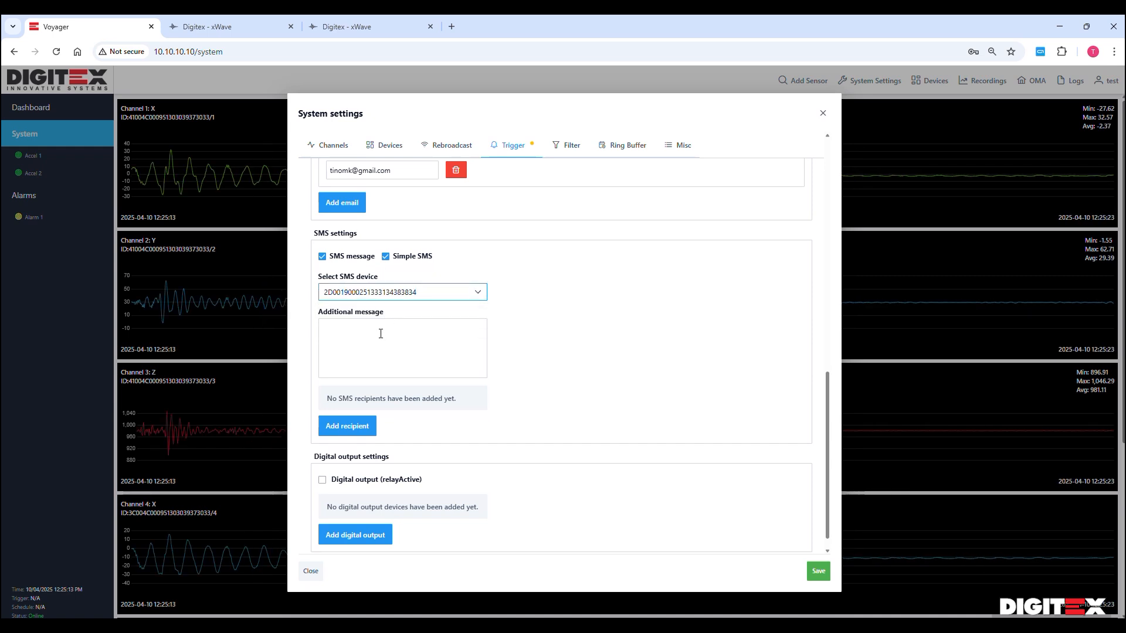
Set the SMS text to 'test sms' and add one recipient using the suggested phone number
type("test ")
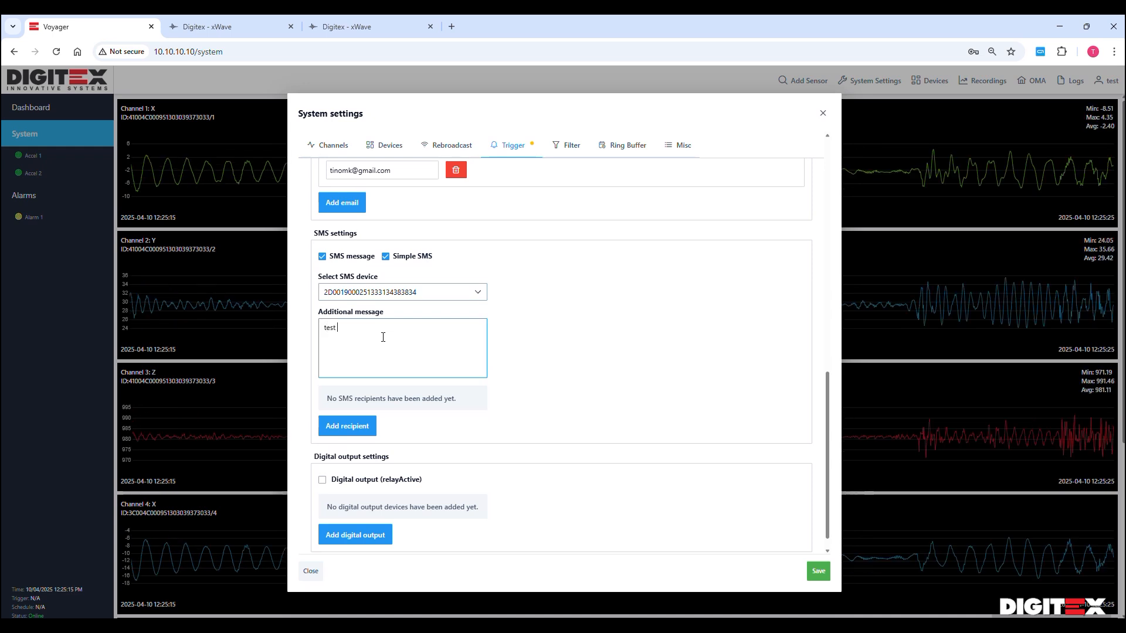
type("sms")
left_click(346, 426)
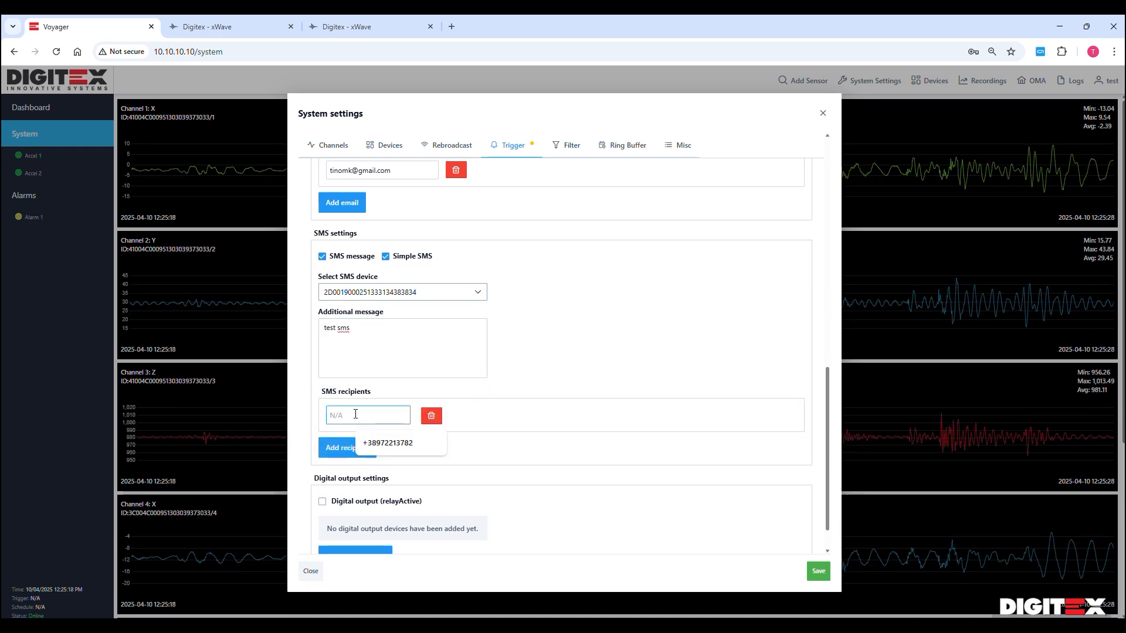
left_click(399, 443)
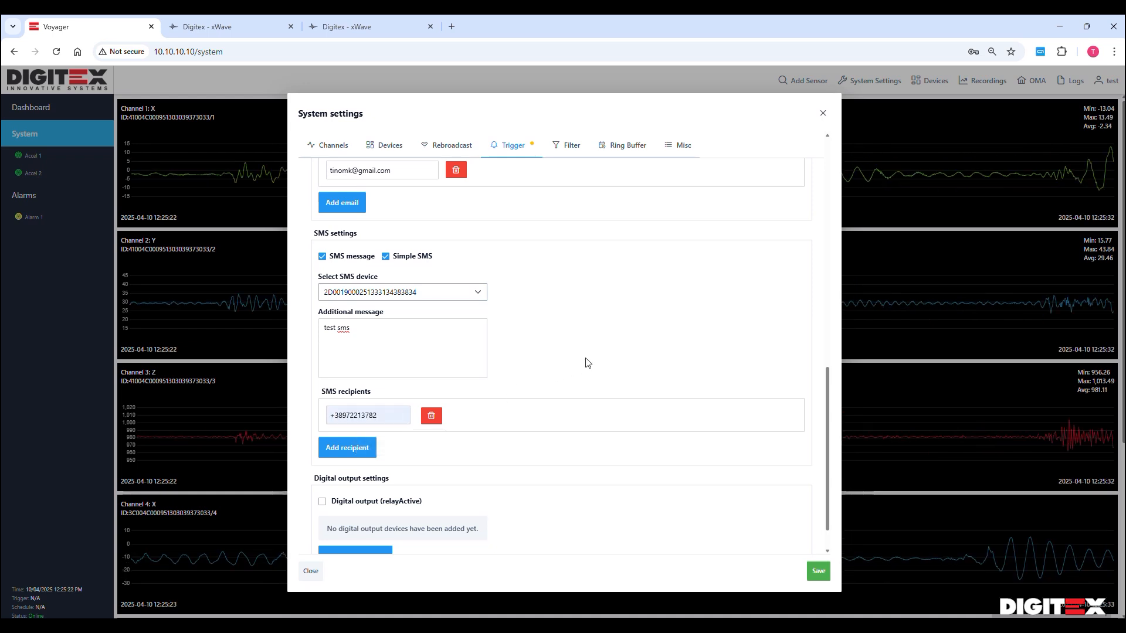
scroll(576, 371, "down", 1)
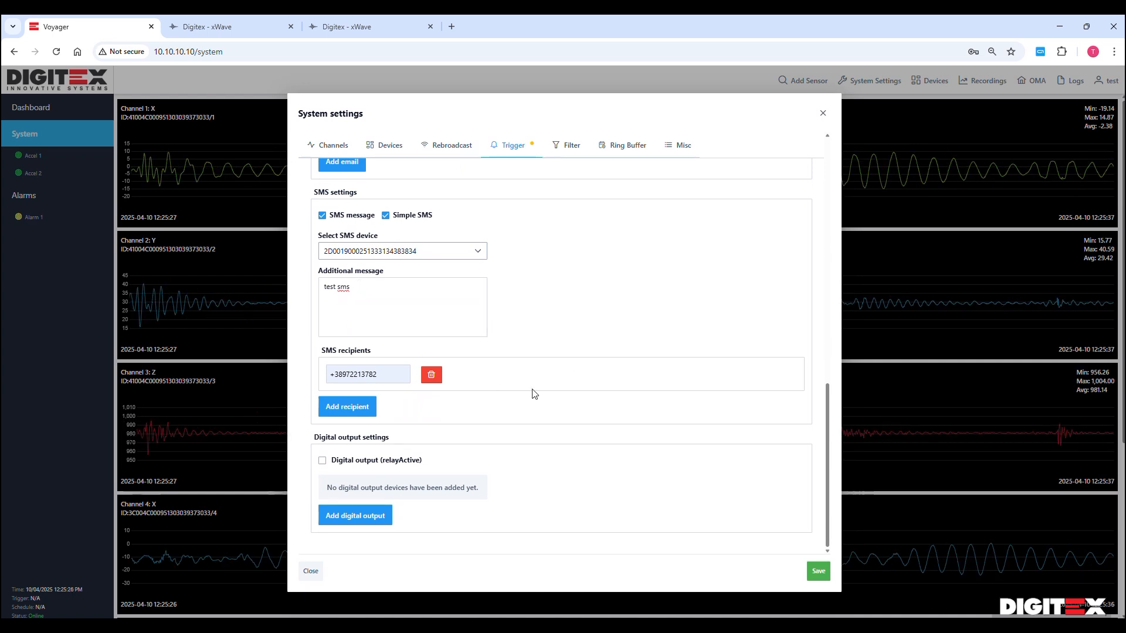
left_click(322, 461)
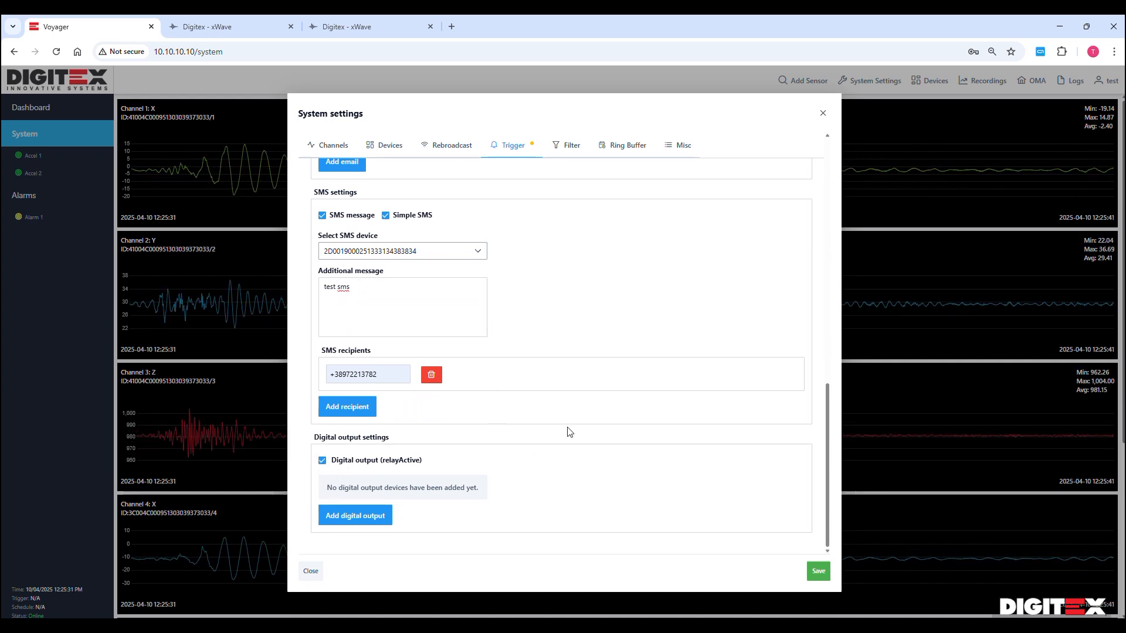
left_click(385, 515)
scroll(566, 428, "down", 1)
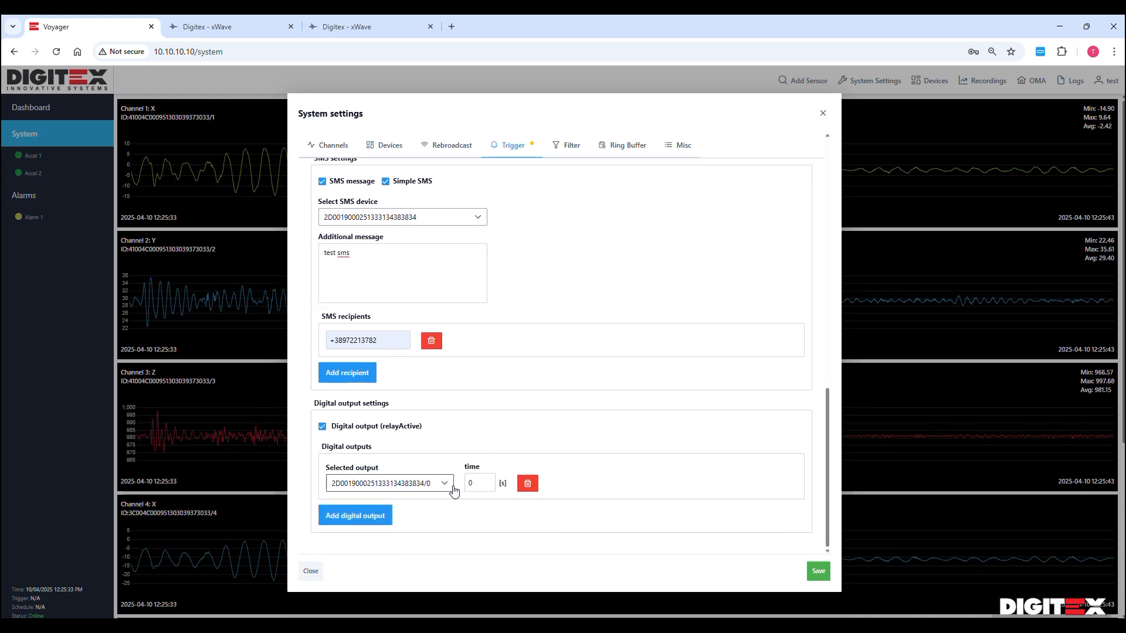
left_click(446, 490)
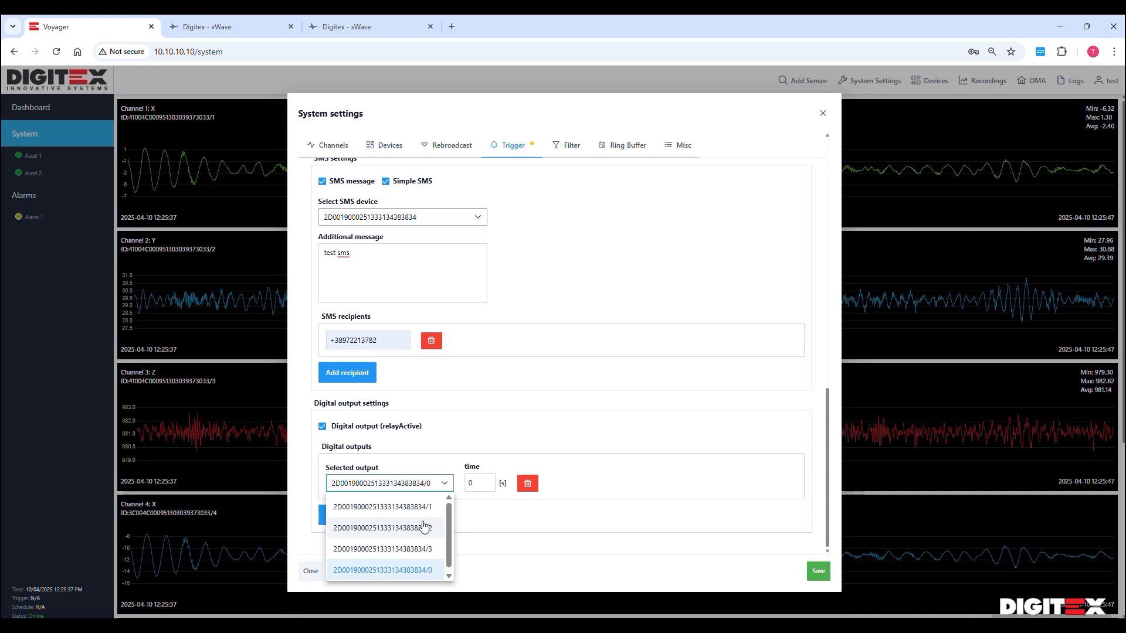
left_click(574, 411)
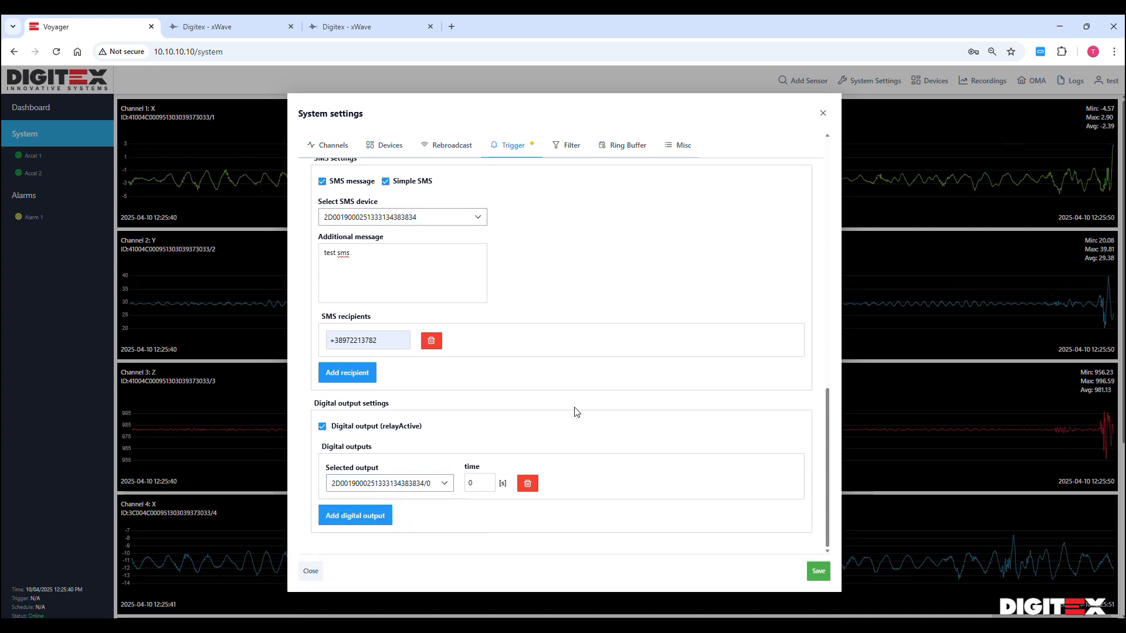
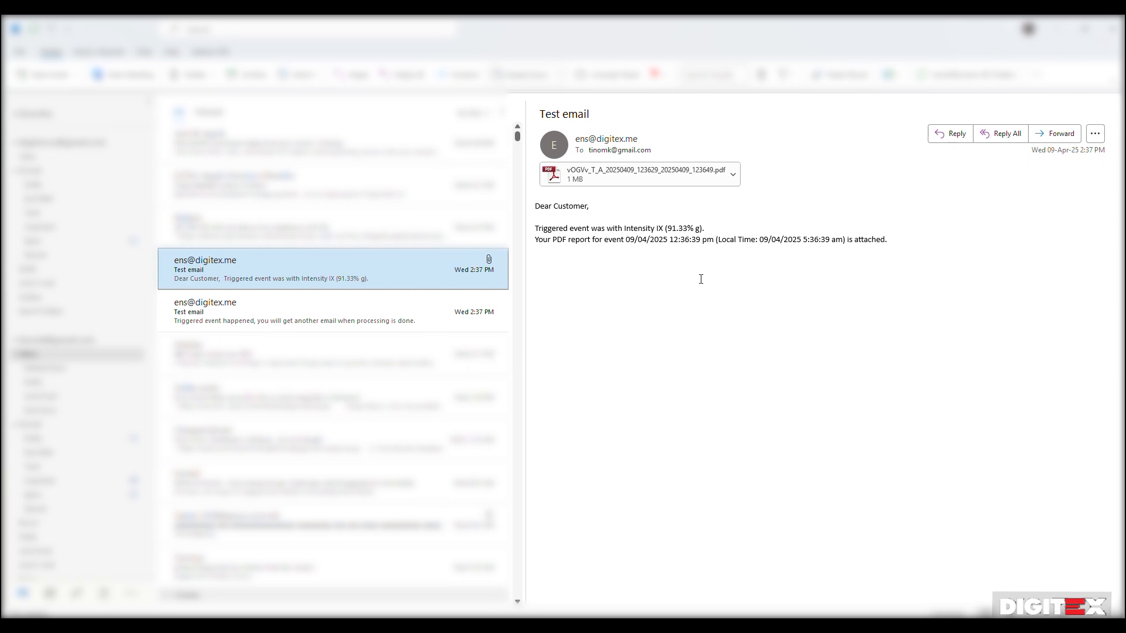
Open the attached Event Report PDF in Acrobat, scroll through its channel graphs, then minimize it
double_click(647, 171)
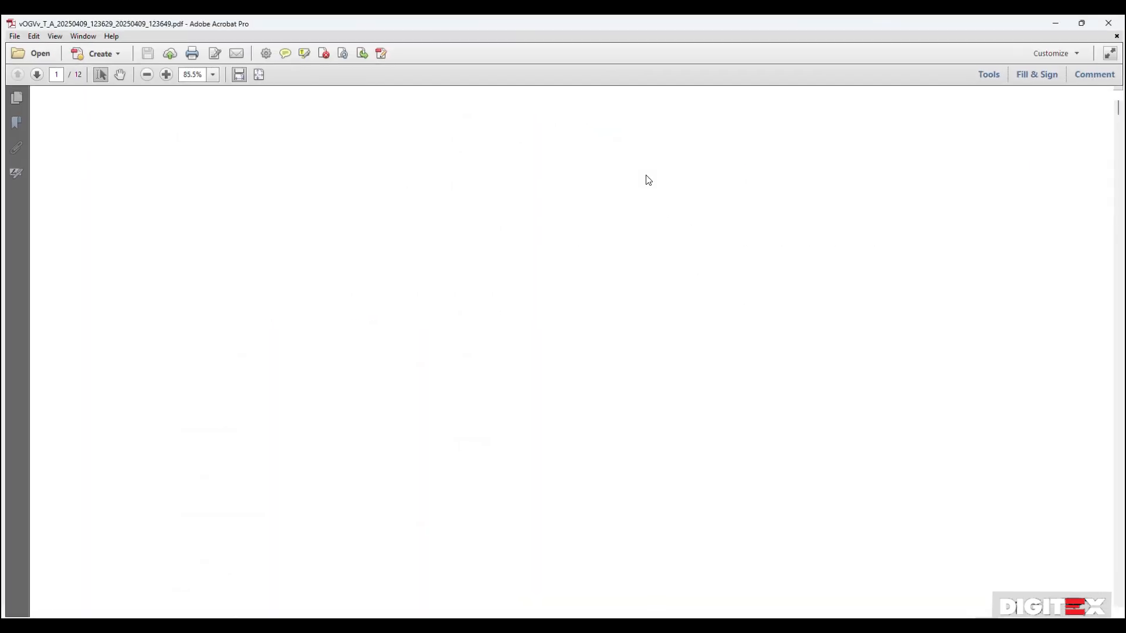
scroll(660, 206, "down", 4)
scroll(659, 207, "down", 3)
scroll(659, 207, "down", 15)
scroll(667, 245, "down", 12)
scroll(668, 247, "up", 7)
scroll(678, 237, "up", 18)
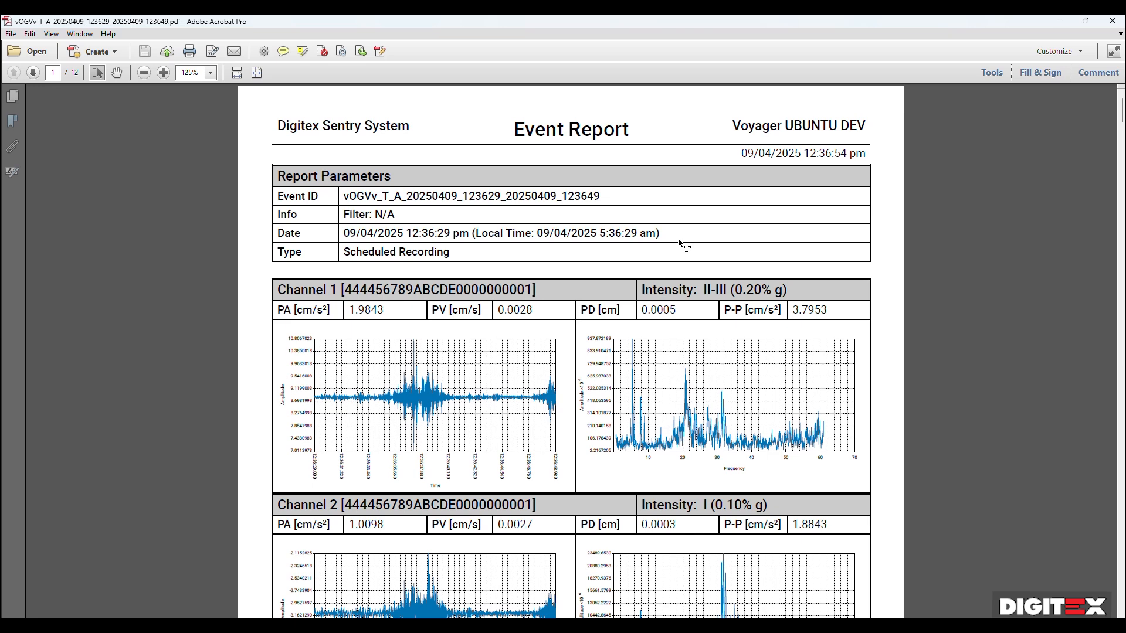
scroll(743, 384, "down", 5)
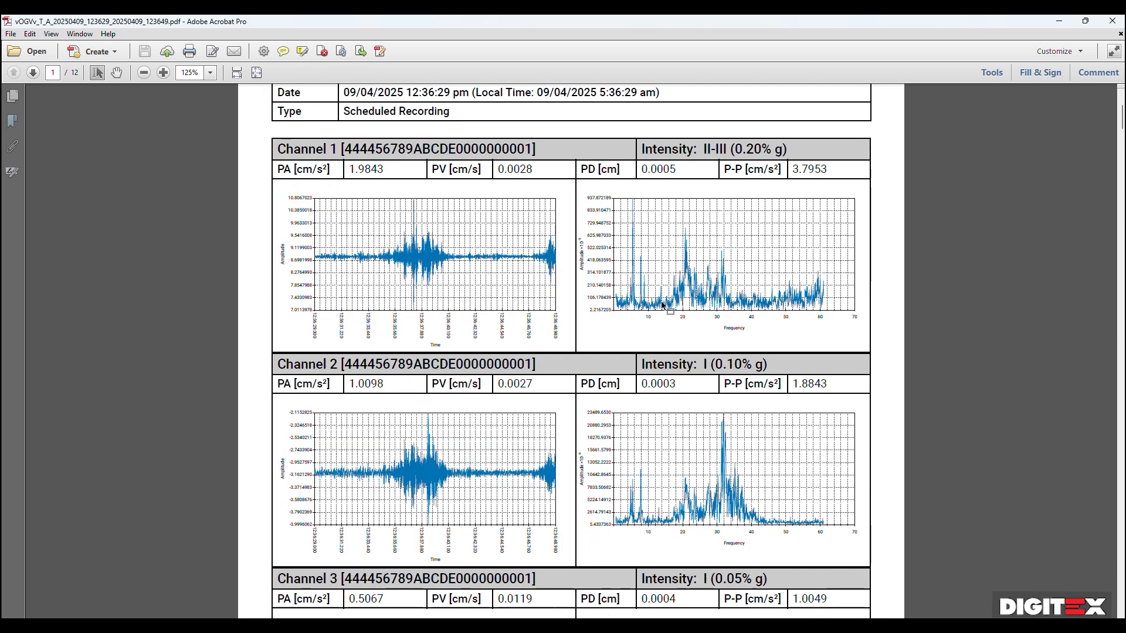
scroll(819, 371, "down", 6)
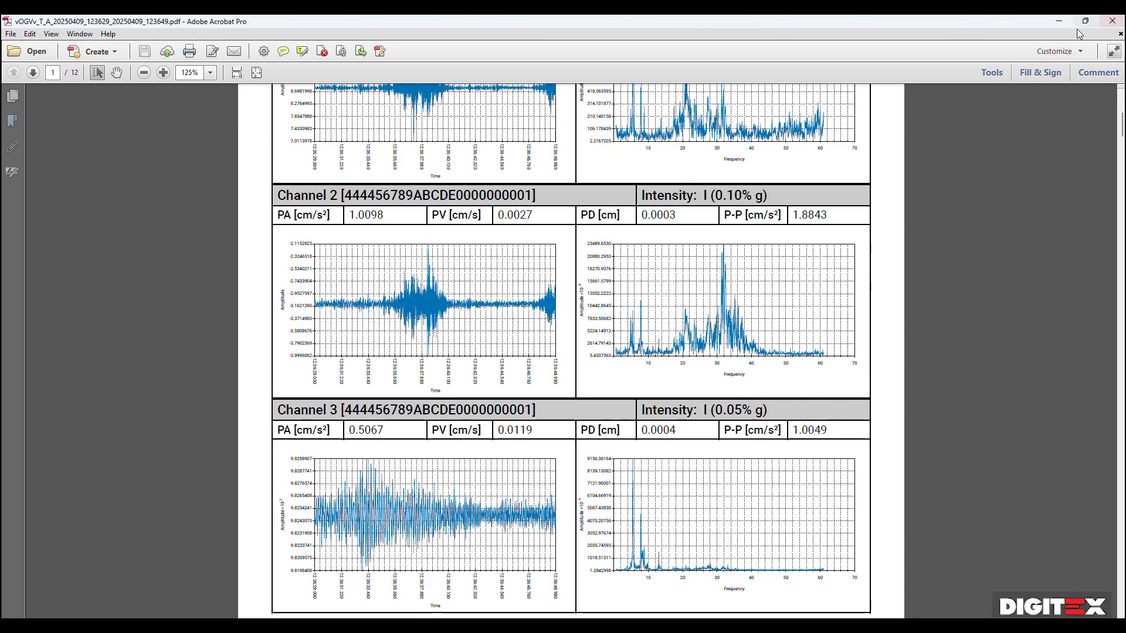
left_click(1060, 22)
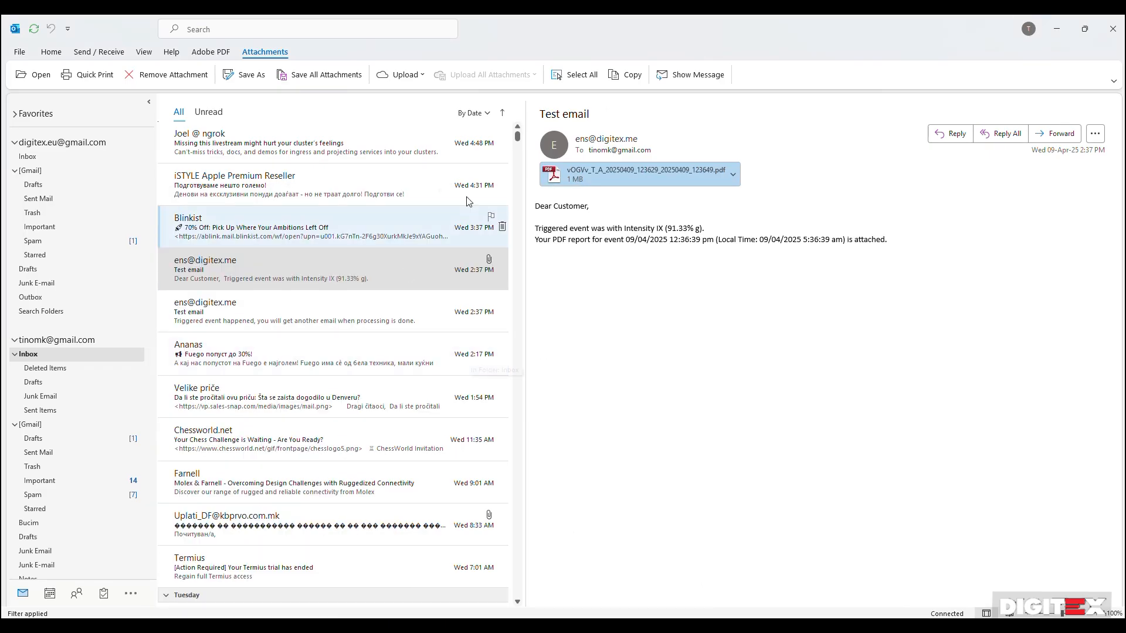
Return to Voyager's live view and open the Trigger section of System Settings
left_click(1057, 26)
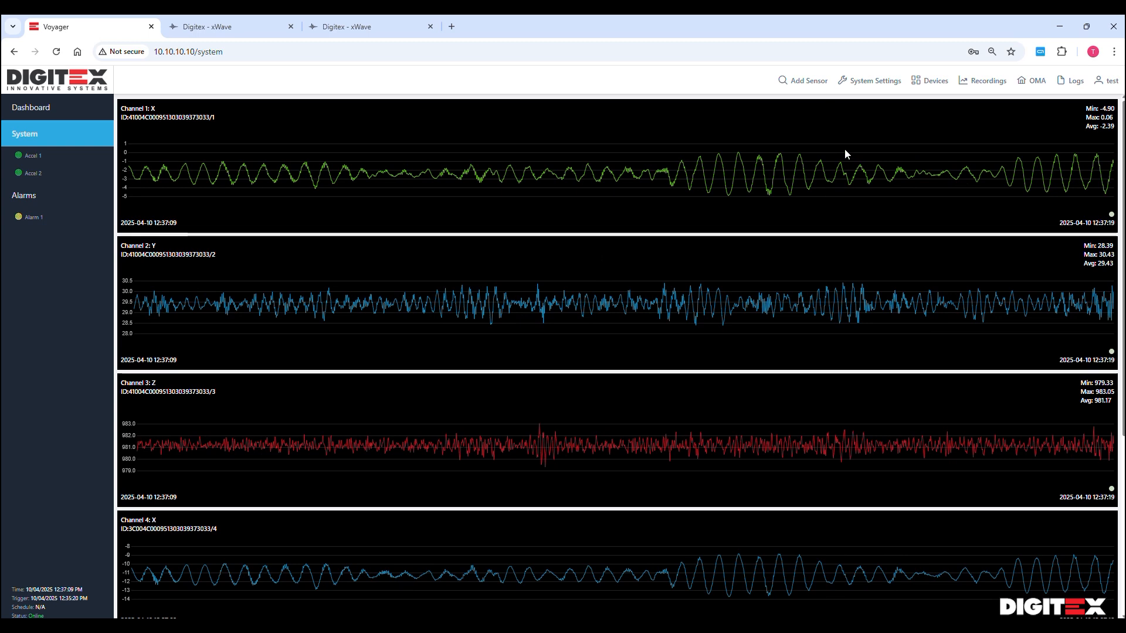
left_click(870, 80)
left_click(507, 147)
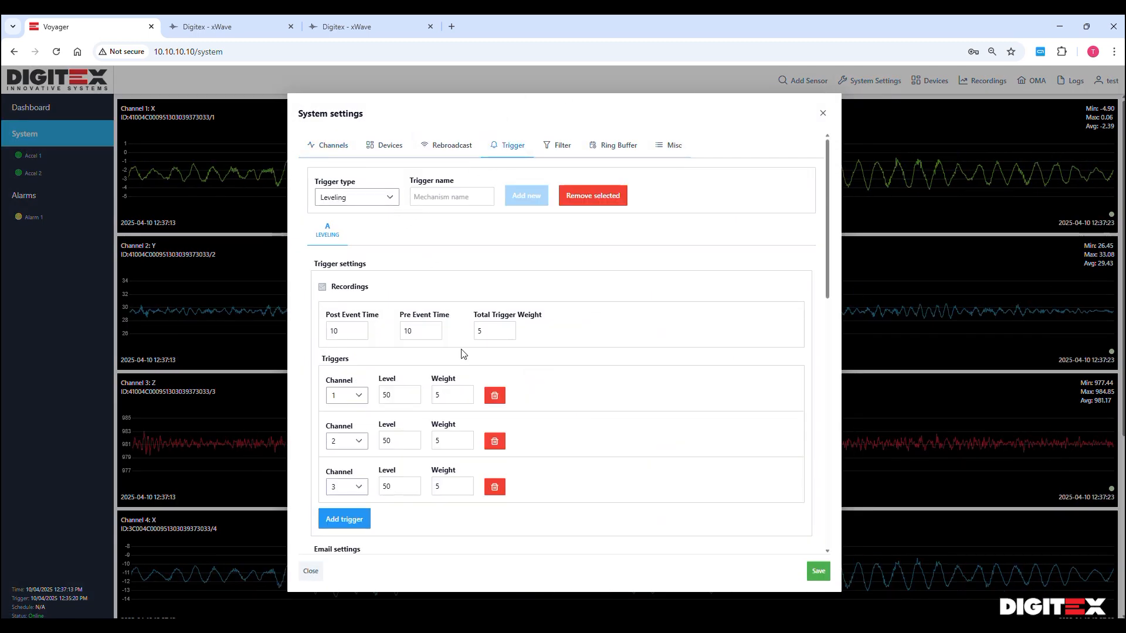
Add a new STA/LTA trigger named B next to Leveling trigger A and select it
left_click(390, 199)
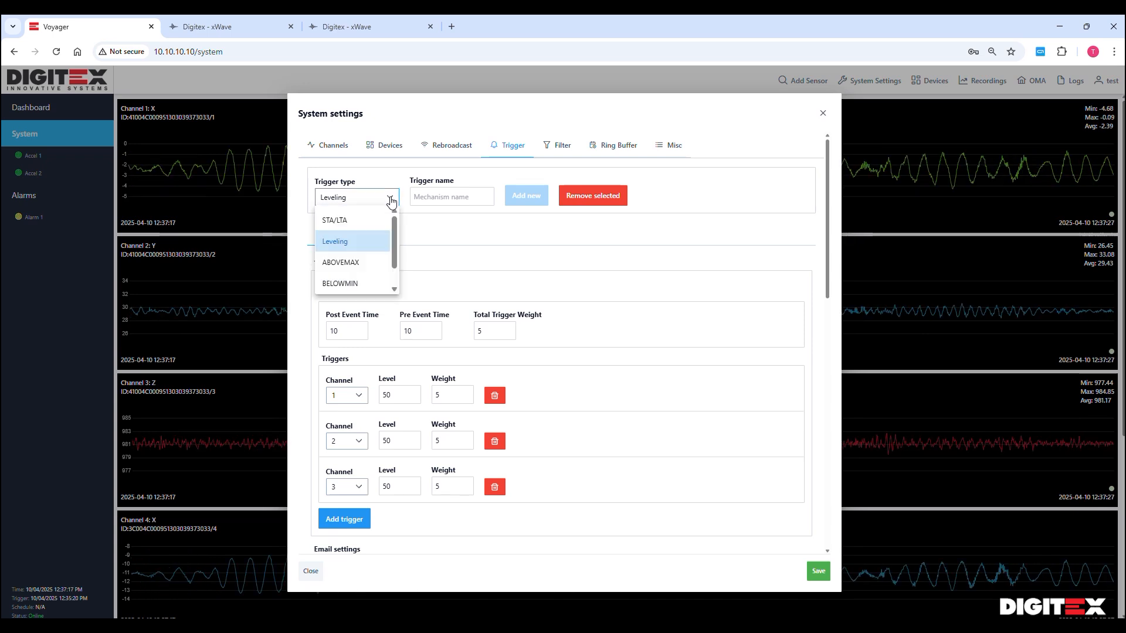
left_click(361, 222)
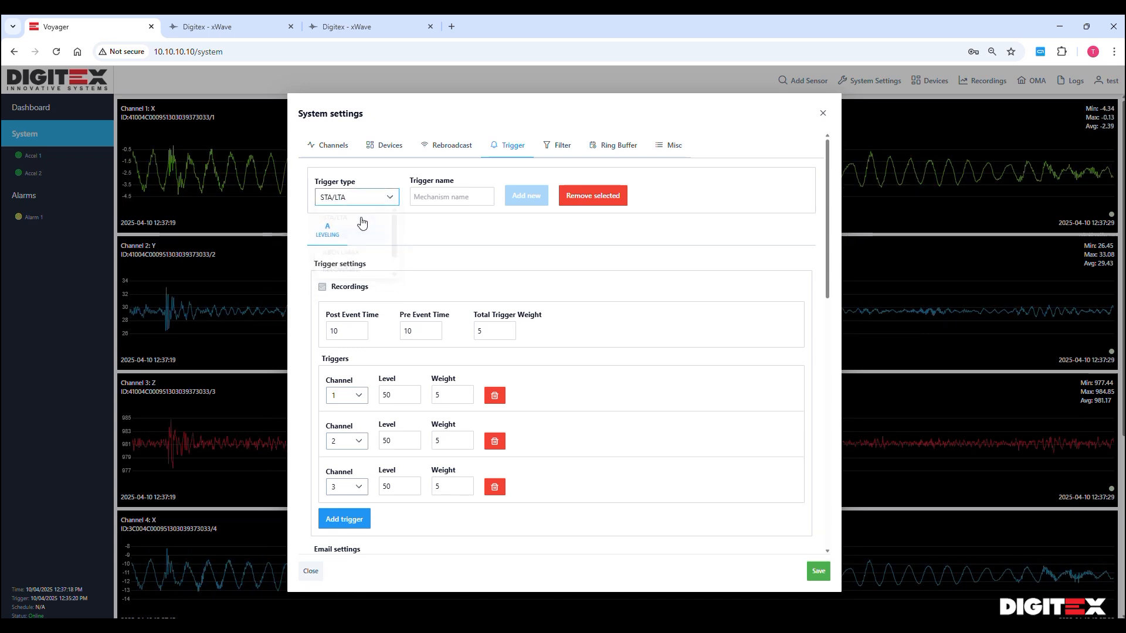
left_click(434, 196)
type("B")
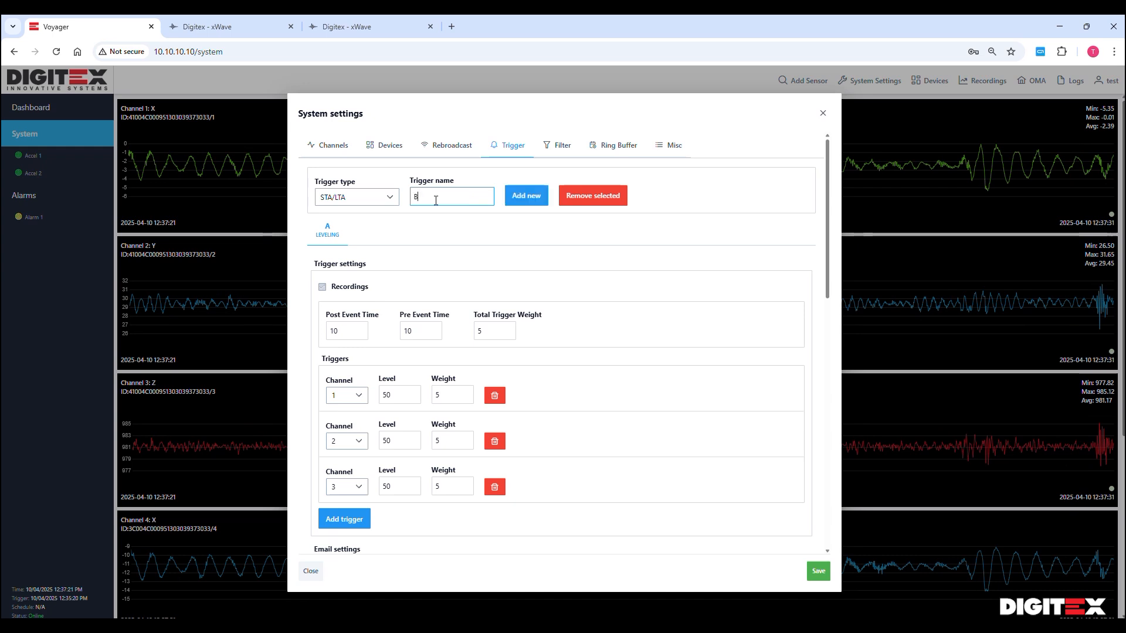
left_click(525, 200)
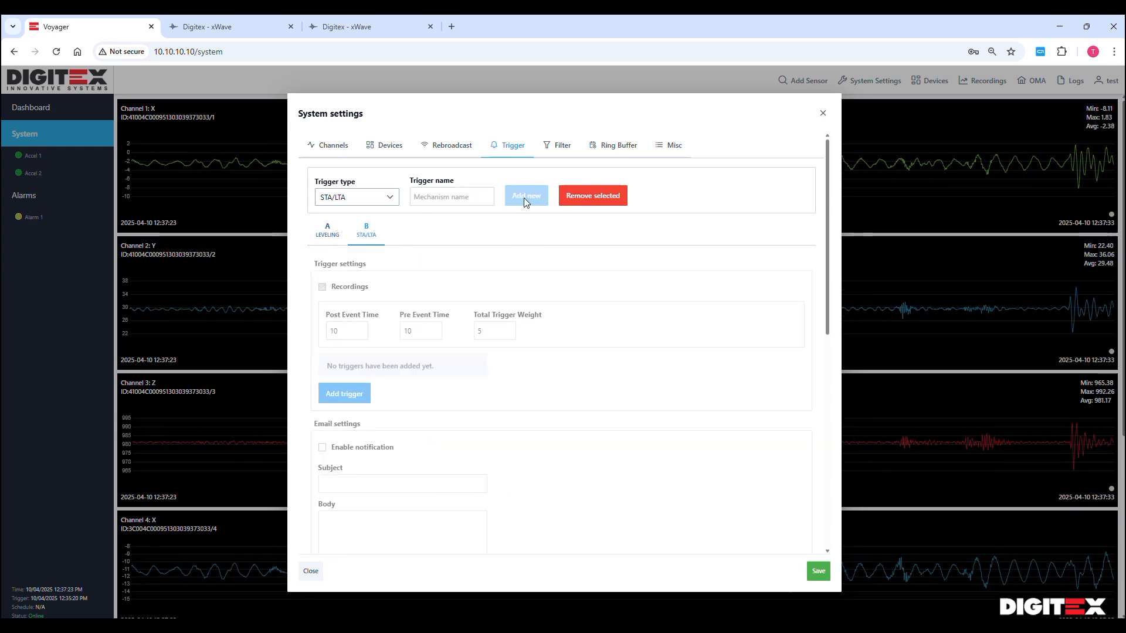
left_click(327, 233)
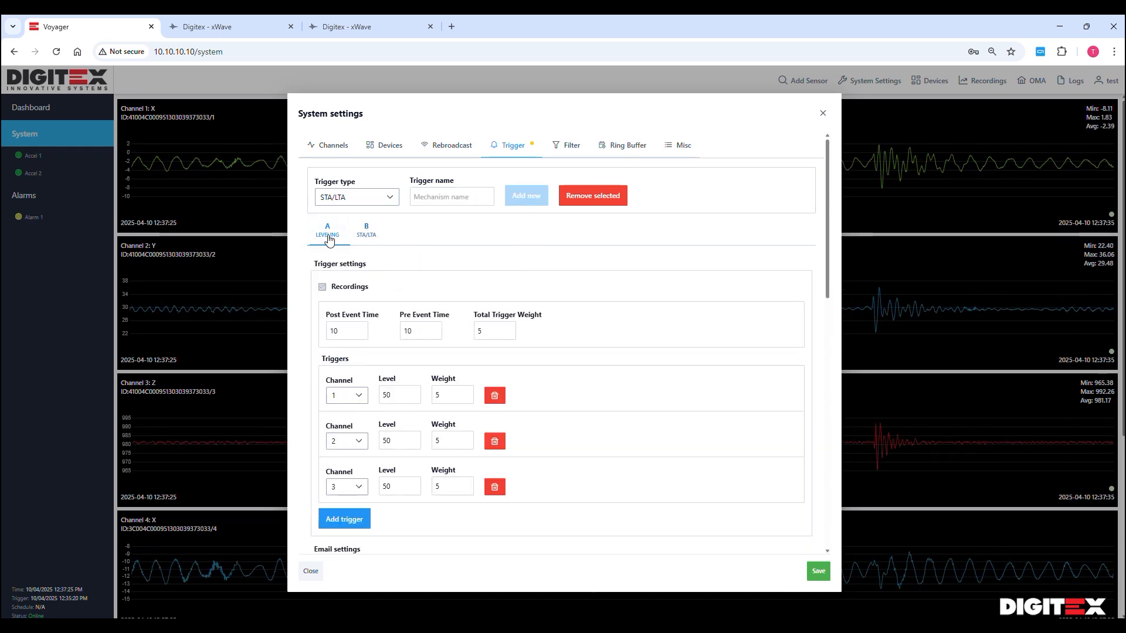
left_click(368, 236)
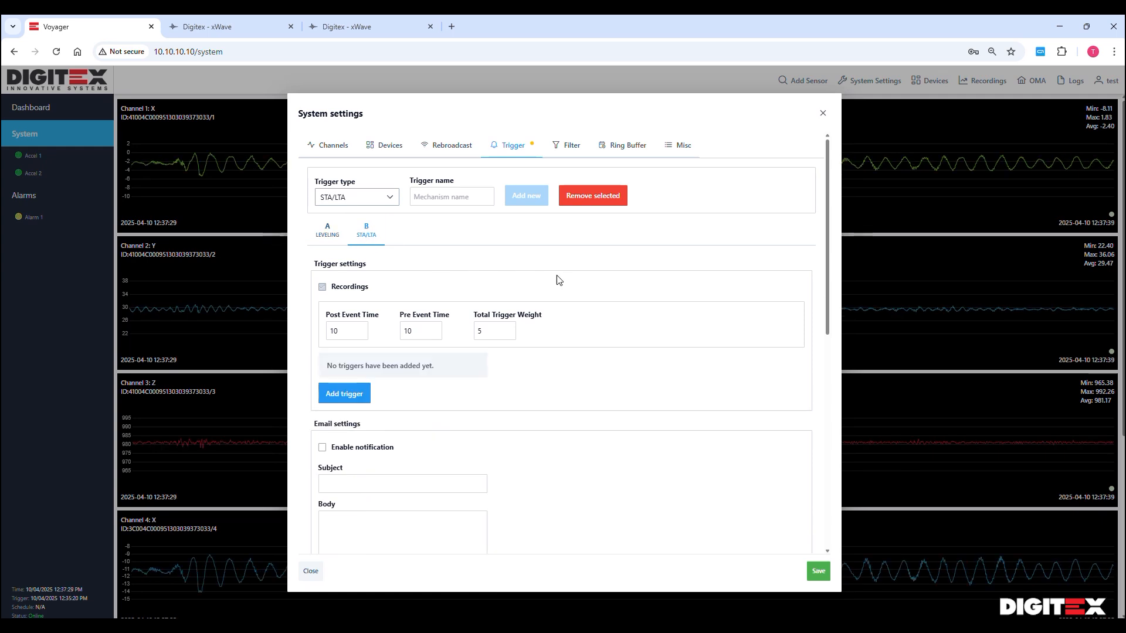
Add a default Channel 1 trigger to B (Level 5, Weight 10, STA 5, LTA 30)
left_click(344, 395)
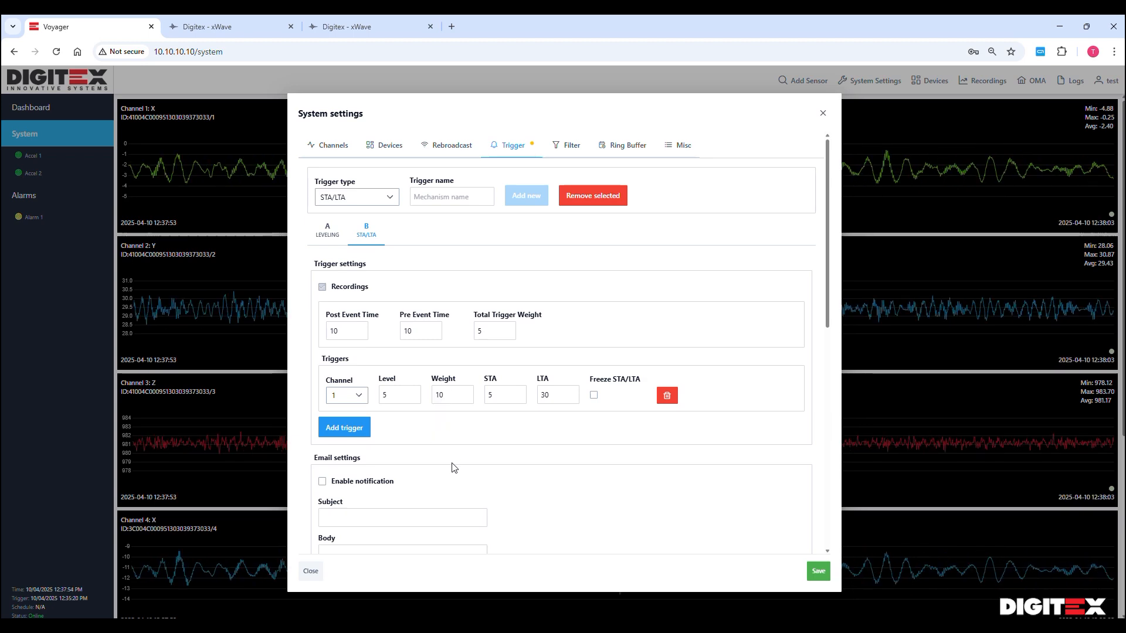
Review the email, SMS and digital output sections, then save the settings with trigger B
scroll(502, 448, "down", 3)
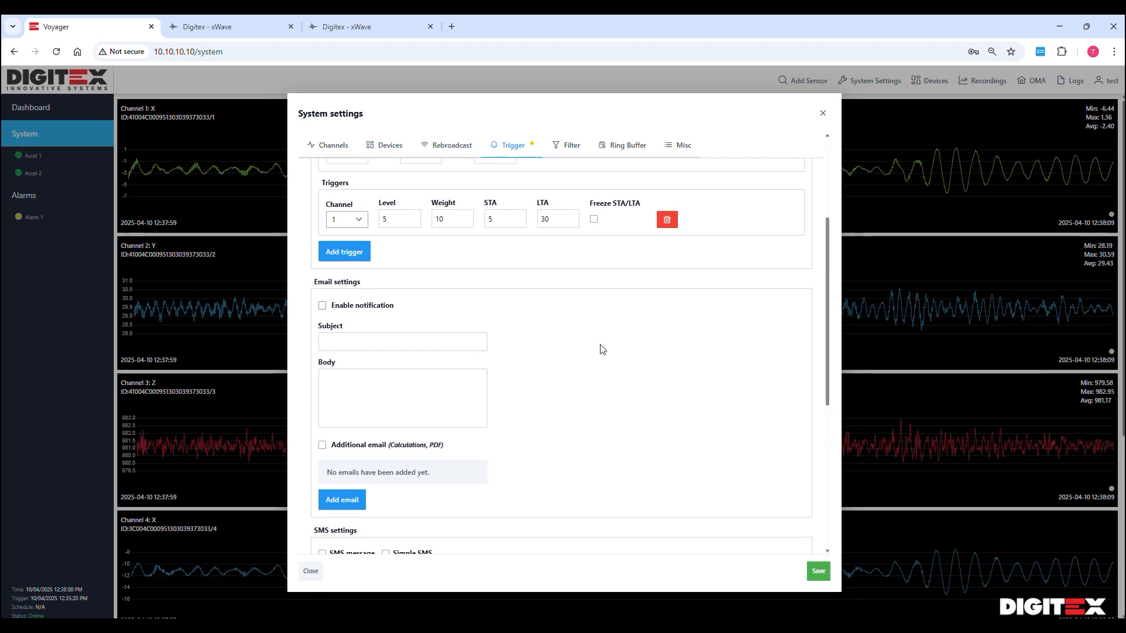
scroll(601, 349, "down", 3)
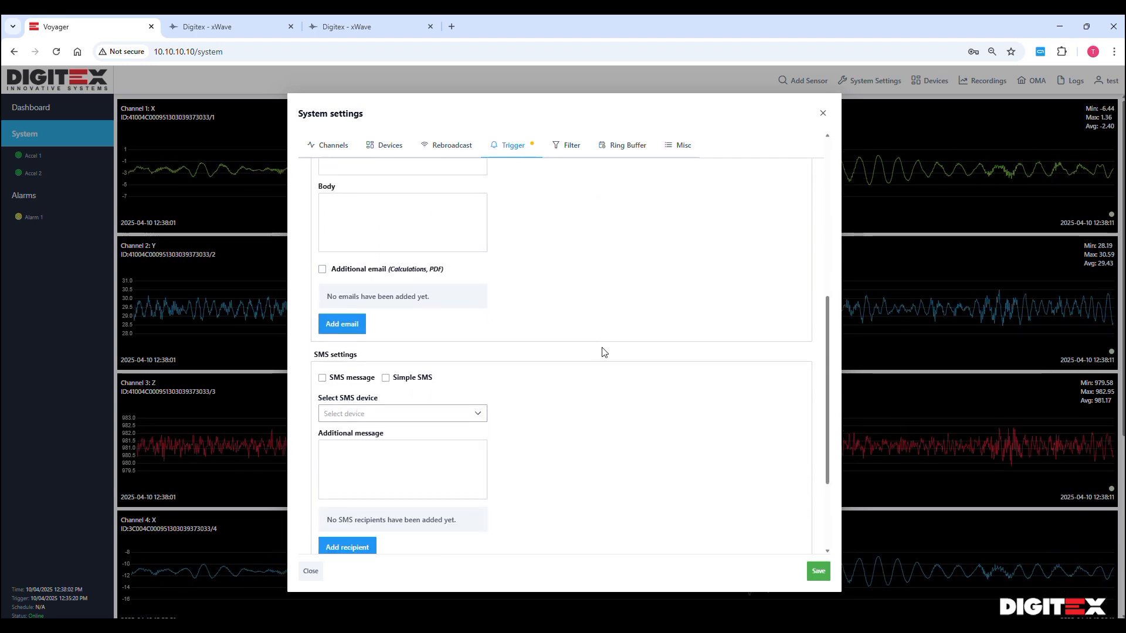
scroll(604, 355, "down", 3)
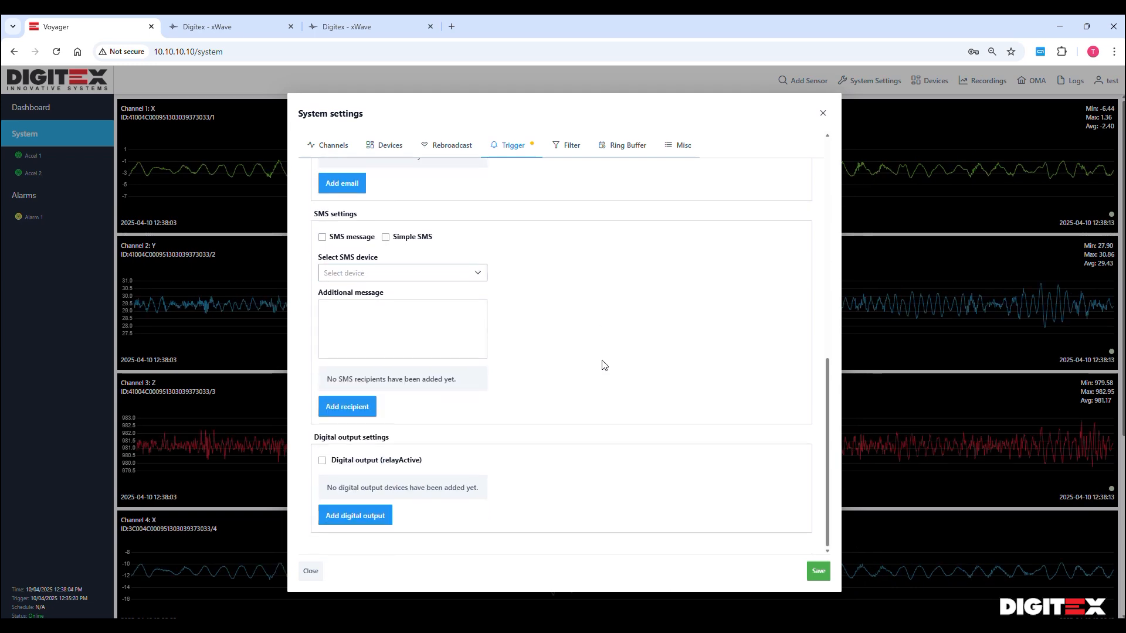
scroll(604, 365, "up", 10)
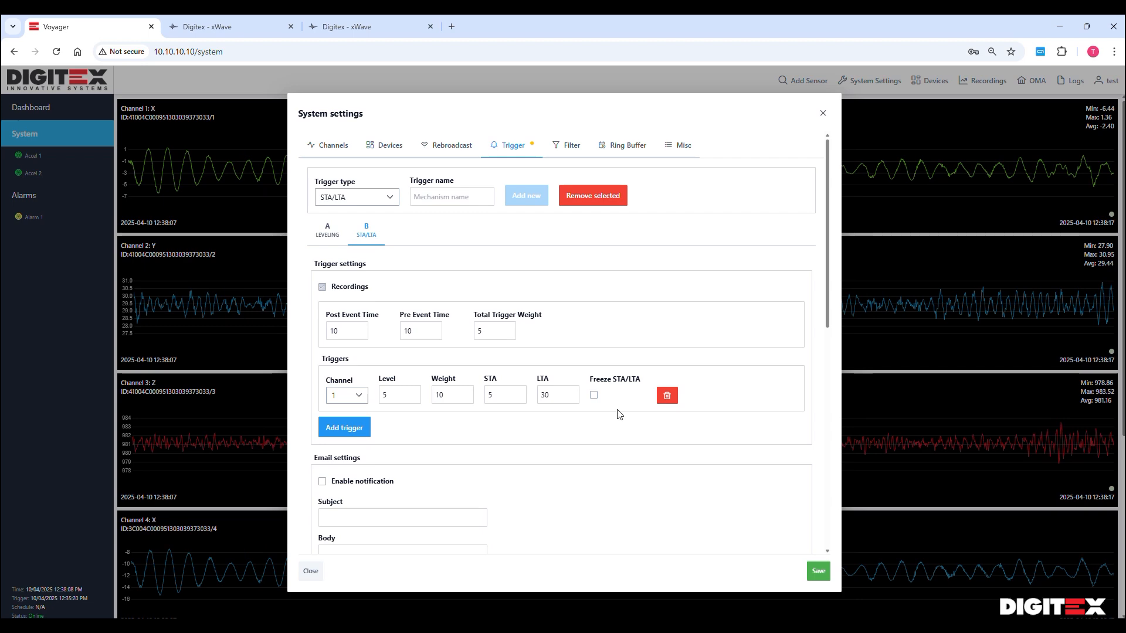
left_click(818, 572)
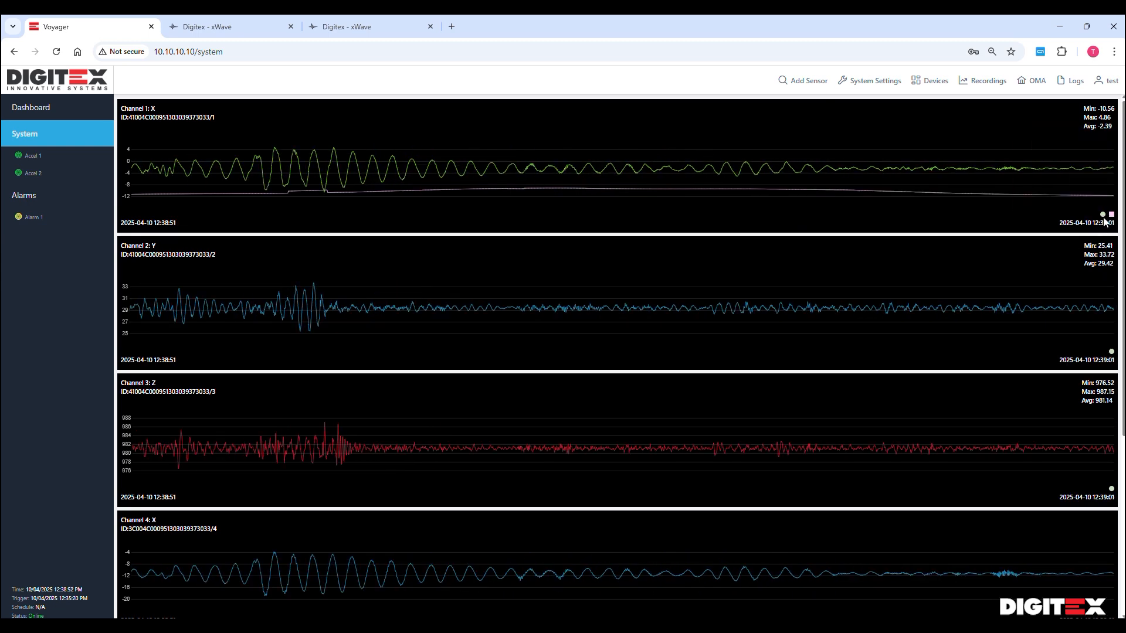
mouse_move(1112, 220)
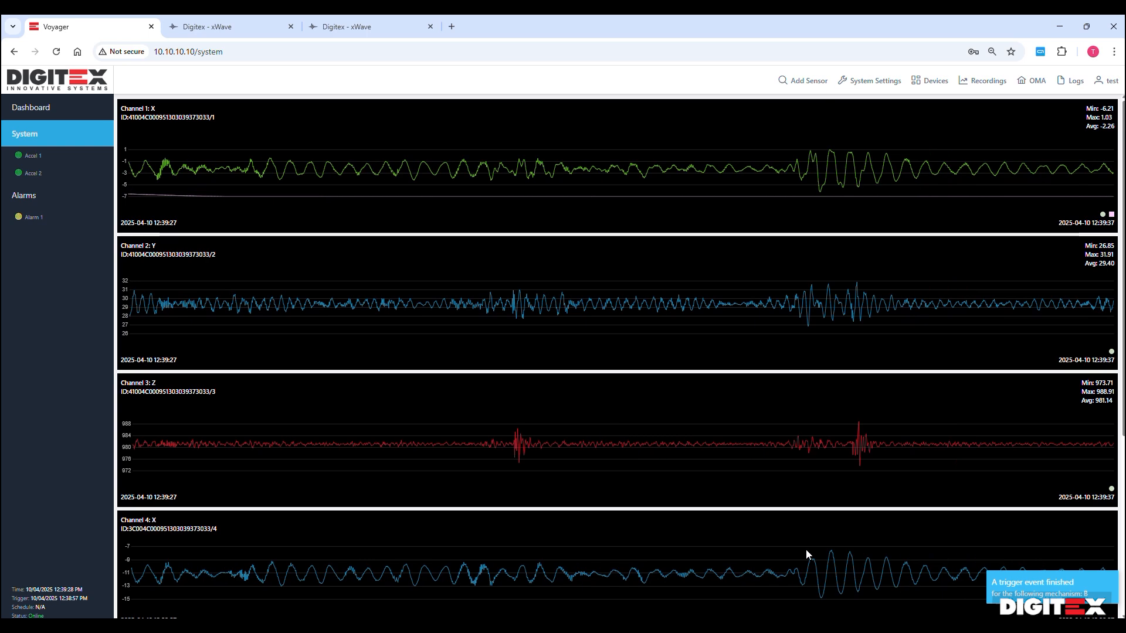
Open the Trigger settings and look through the trigger type list, leaving the type unchanged
left_click(875, 80)
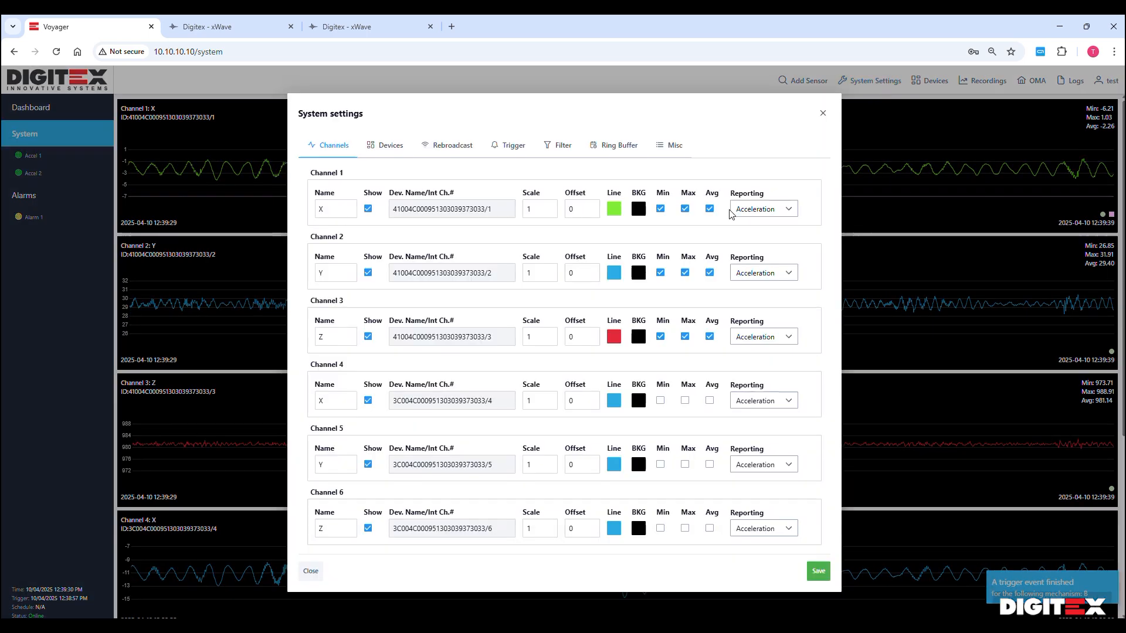
left_click(511, 148)
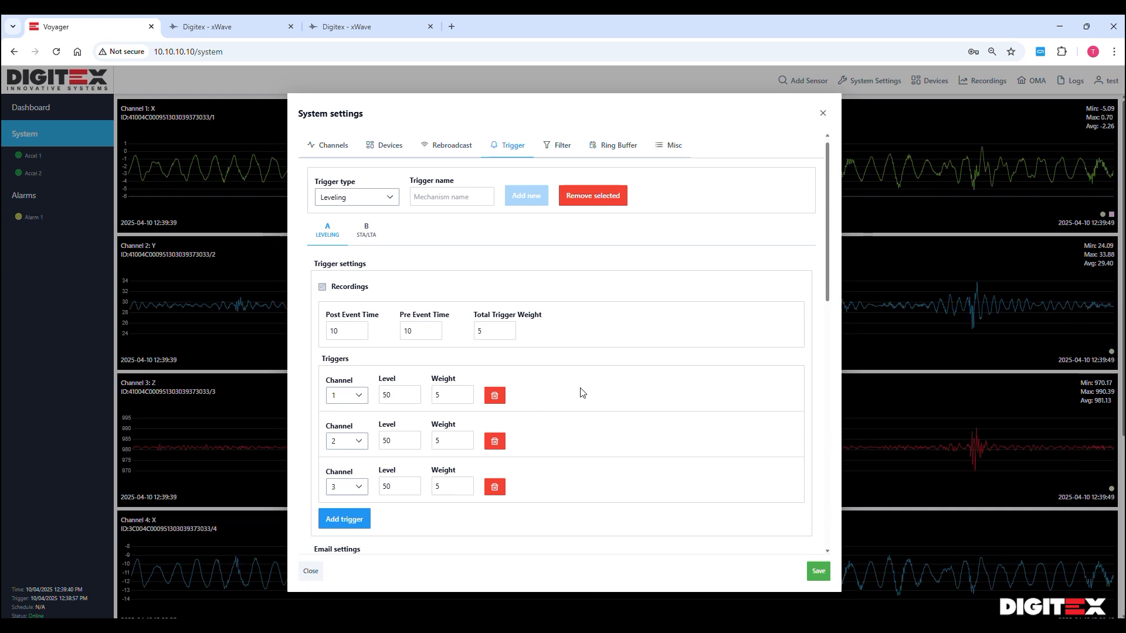
scroll(582, 392, "down", 3)
scroll(582, 393, "up", 3)
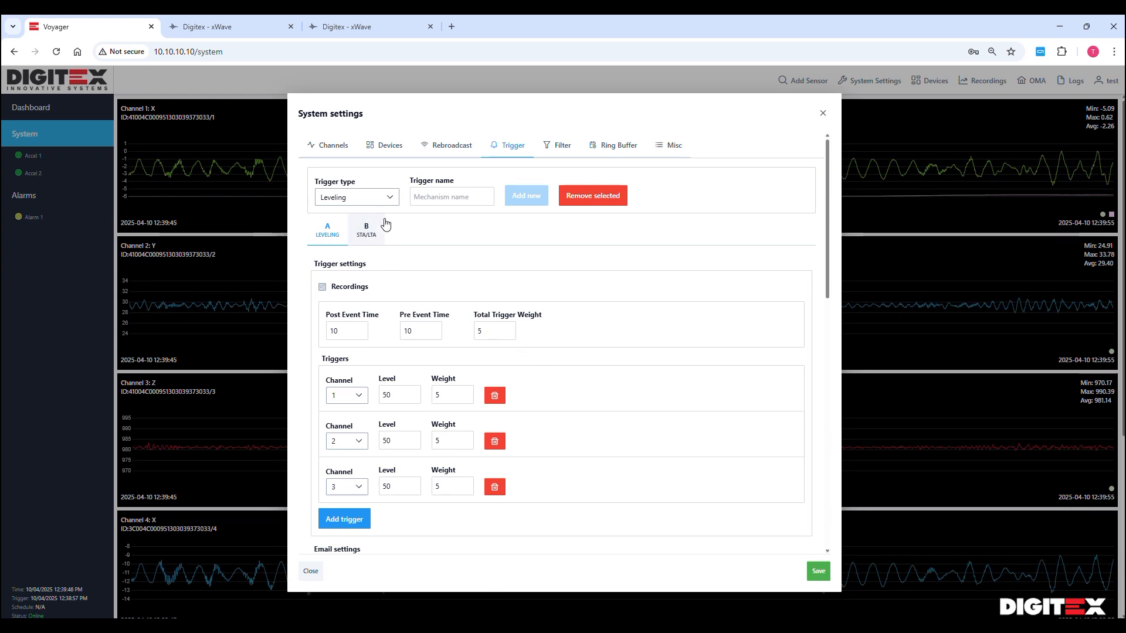
left_click(388, 197)
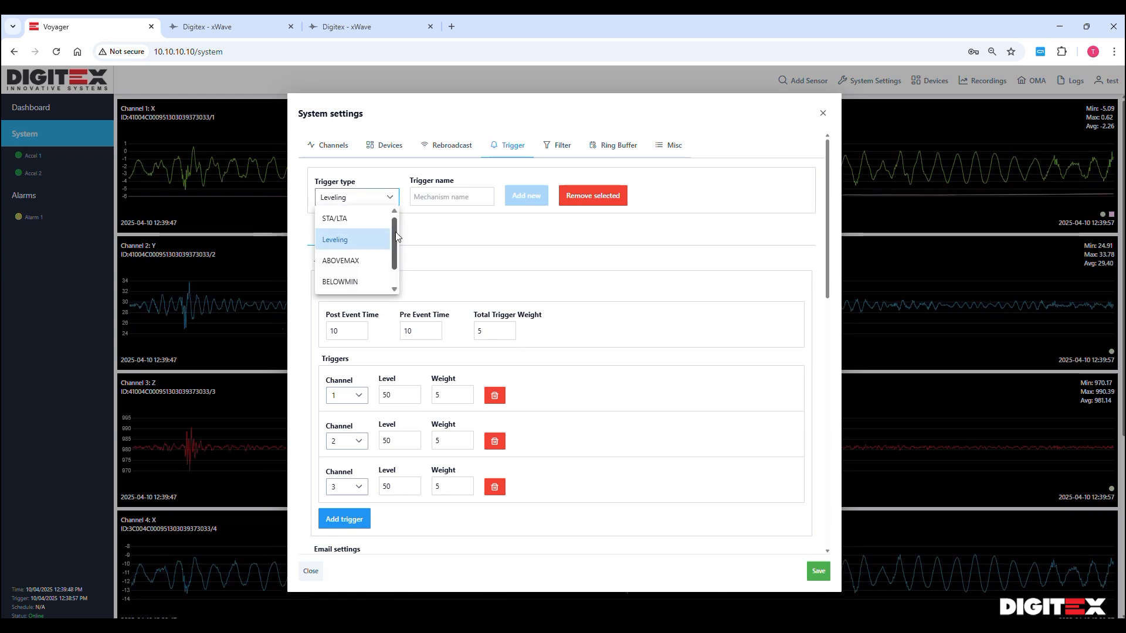
left_click_drag(396, 236, 394, 271)
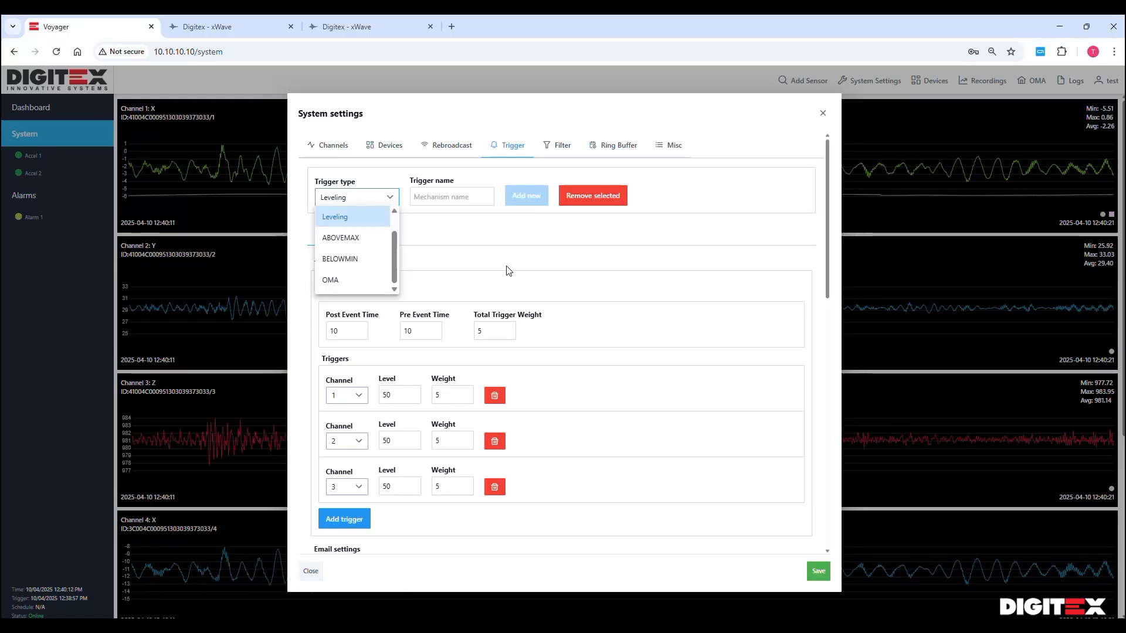
left_click(509, 270)
Raise Total Trigger Weight from 5 to 50, check trigger B's STA/LTA settings, and save
left_click(491, 332)
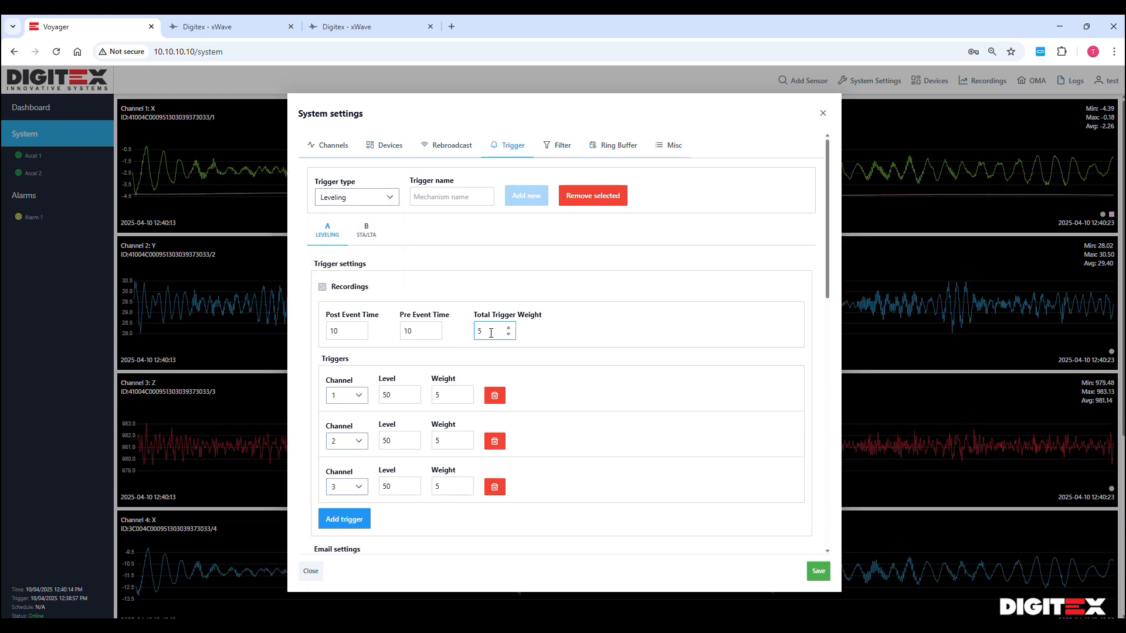
type("0")
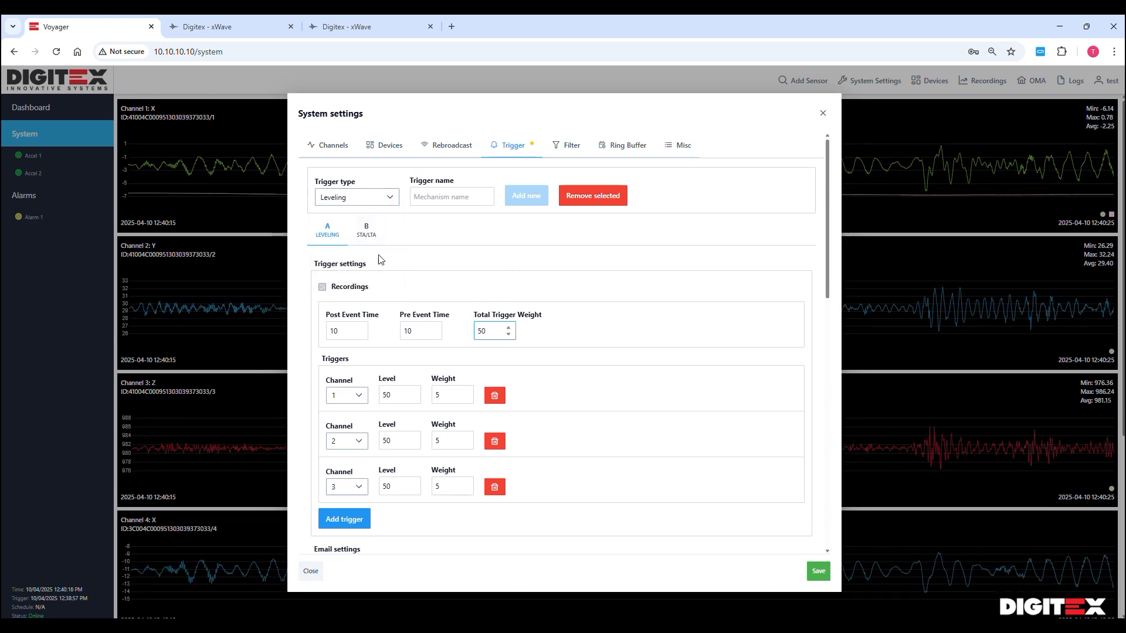
left_click(367, 230)
left_click(483, 330)
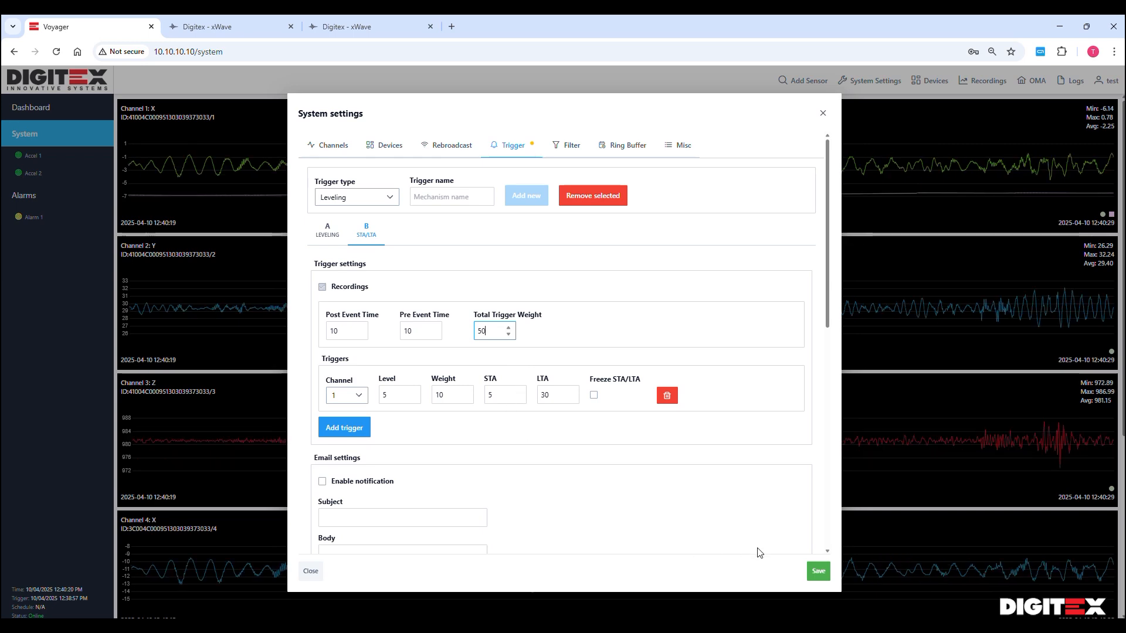
left_click(818, 570)
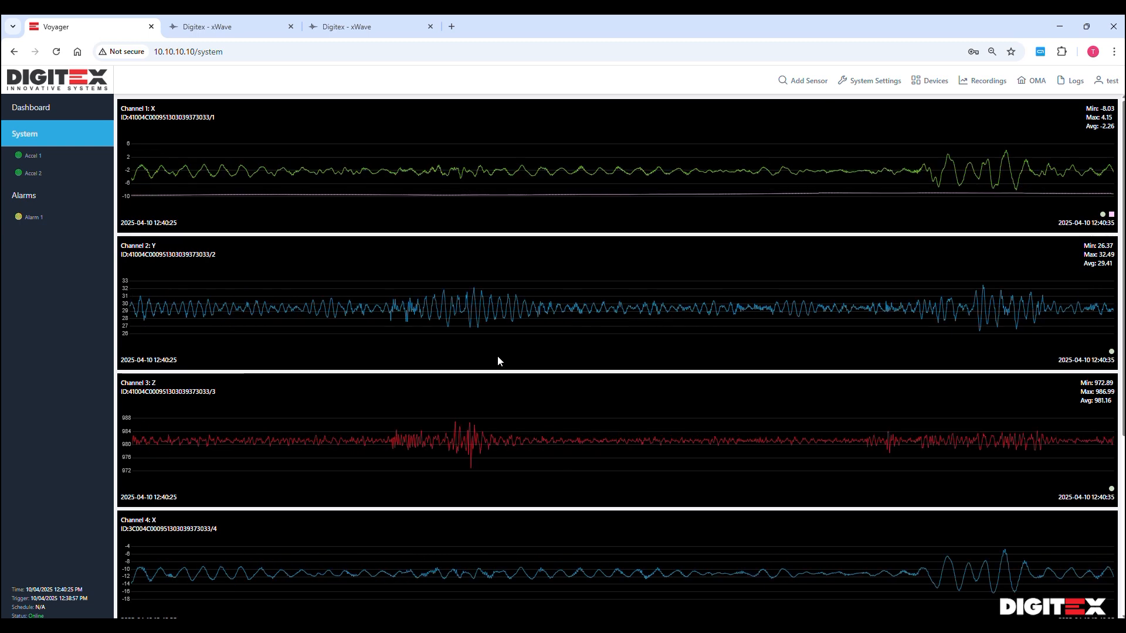
Show the filter settings: Data and Trigger filters Off, Integration Butterworth bandpass 0.5–20
left_click(872, 81)
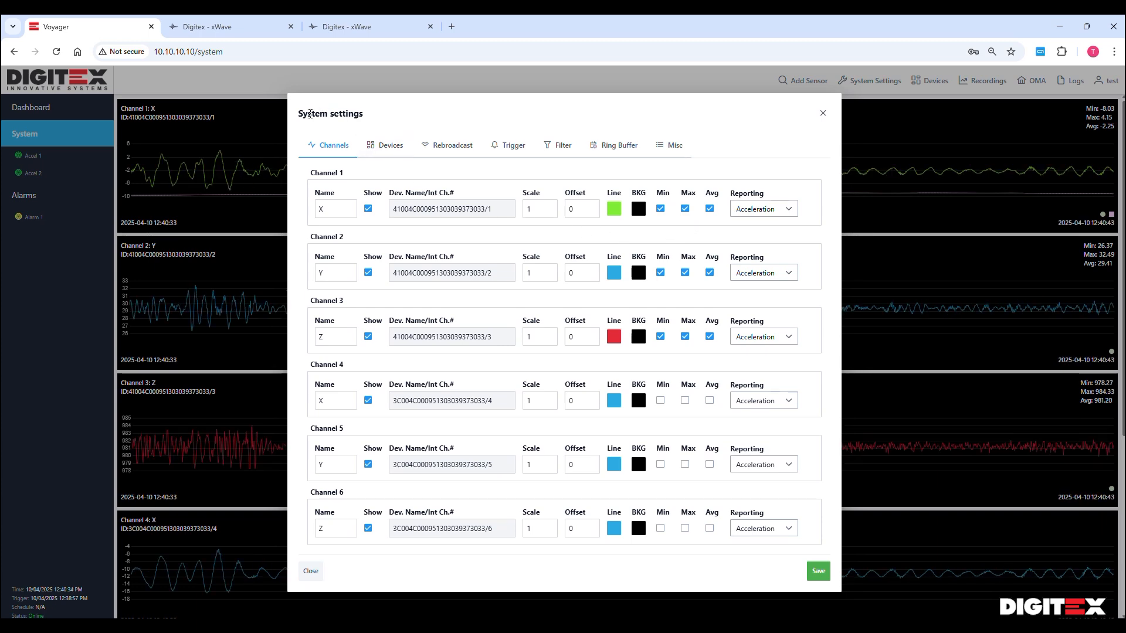
left_click(559, 153)
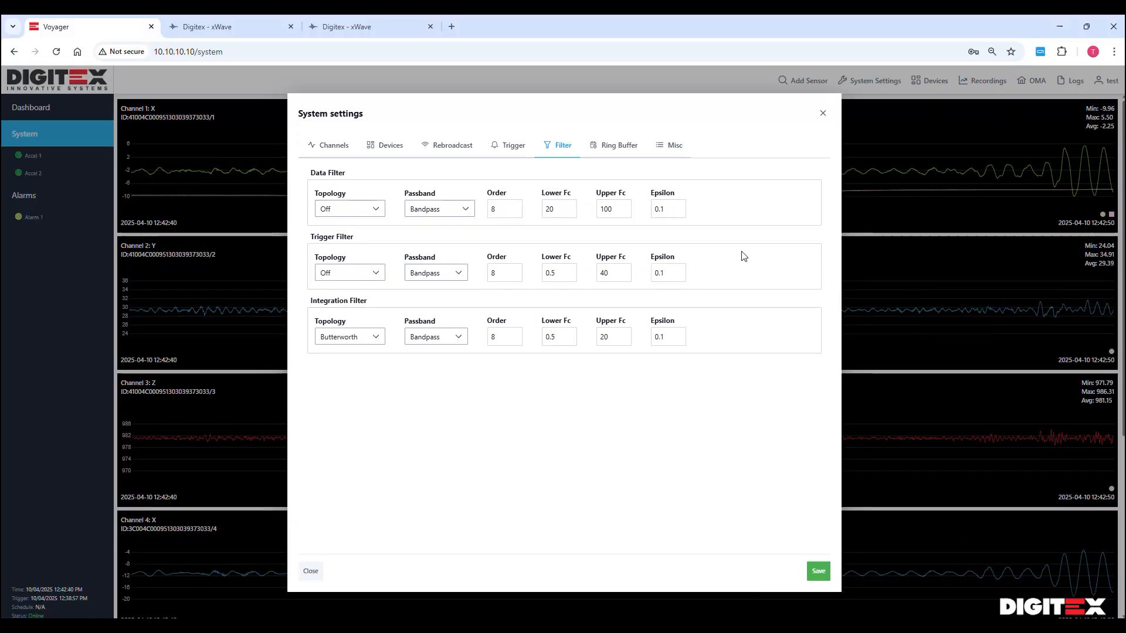
Open the Ring Buffer settings and browse the Days buffered options, leaving it at 1
left_click(613, 148)
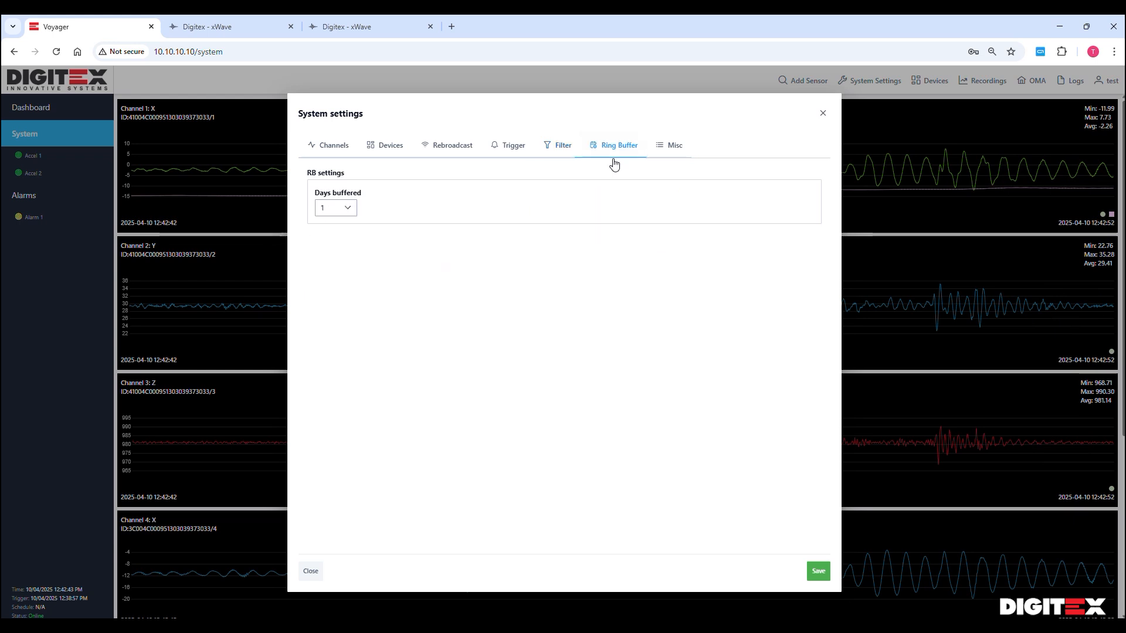
left_click(351, 213)
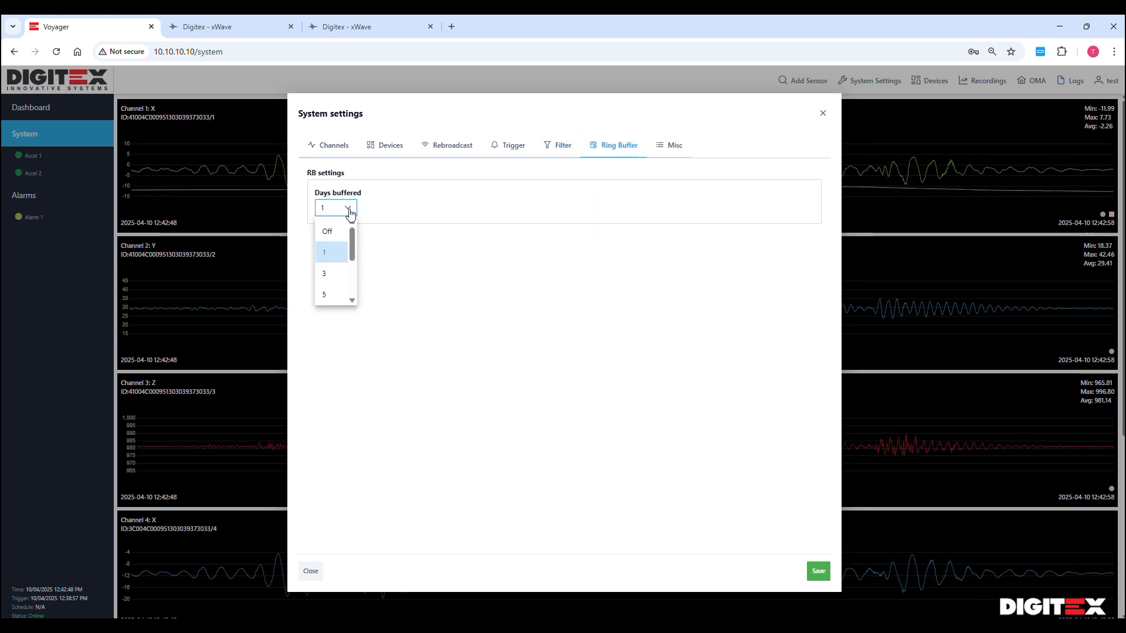
mouse_move(351, 237)
left_mouse_down()
mouse_move(353, 289)
mouse_move(364, 230)
left_mouse_up()
left_click(543, 202)
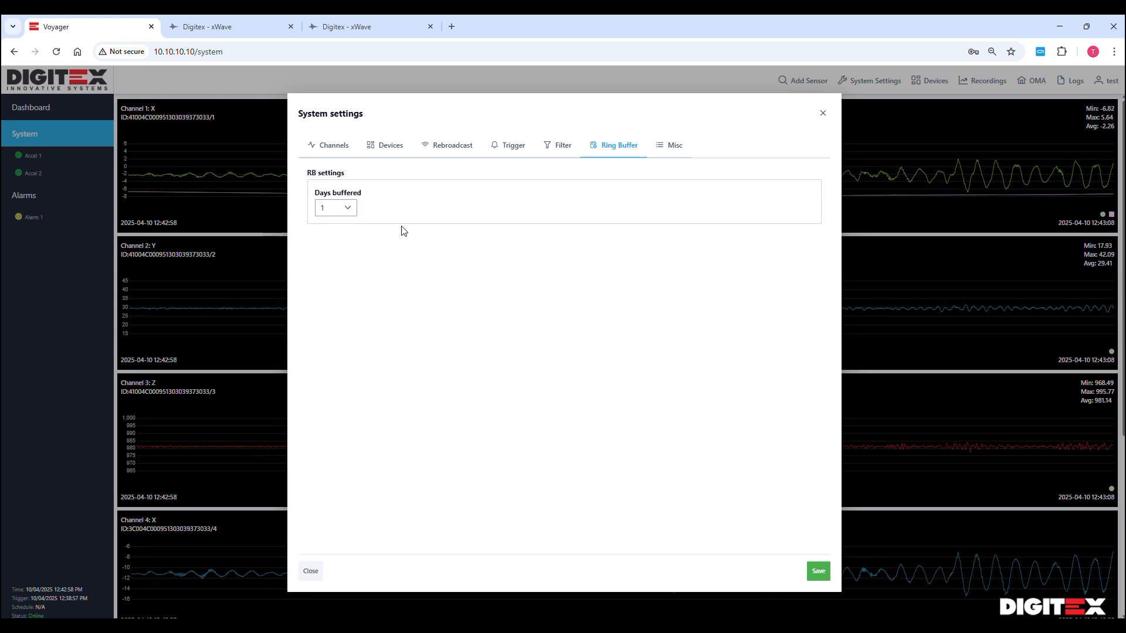
left_click(347, 211)
left_click_drag(354, 234, 352, 276)
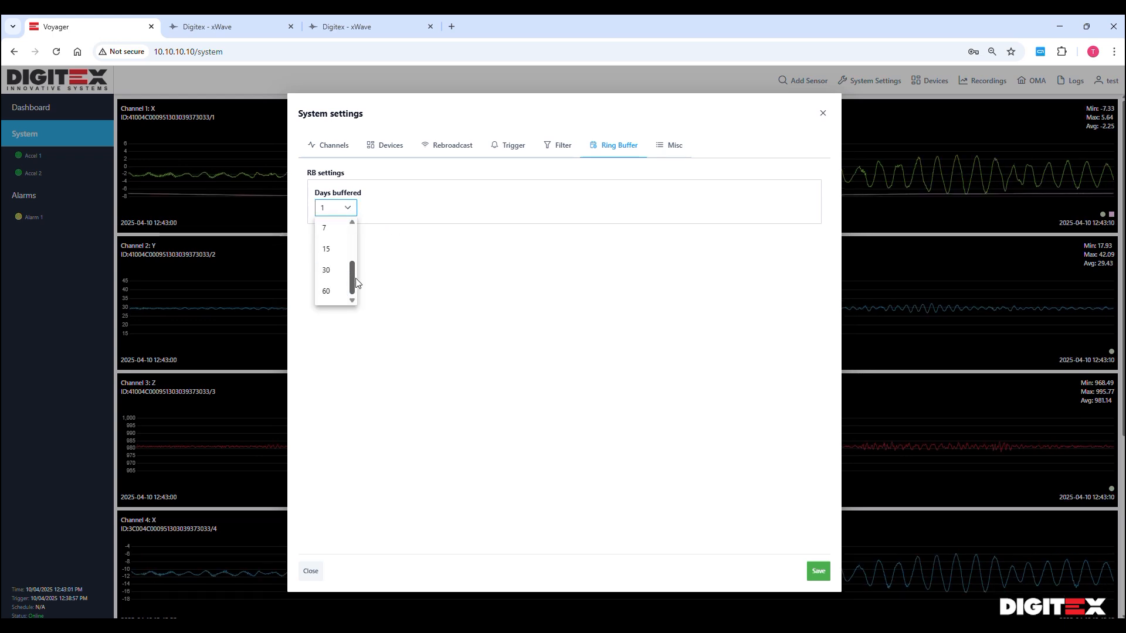
left_click(449, 226)
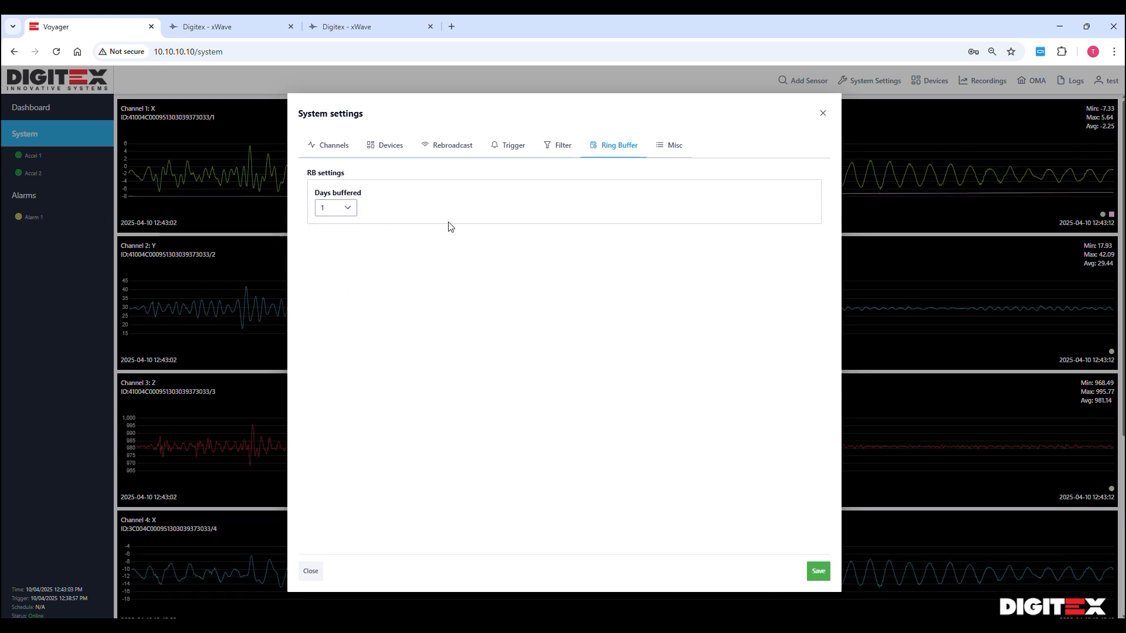